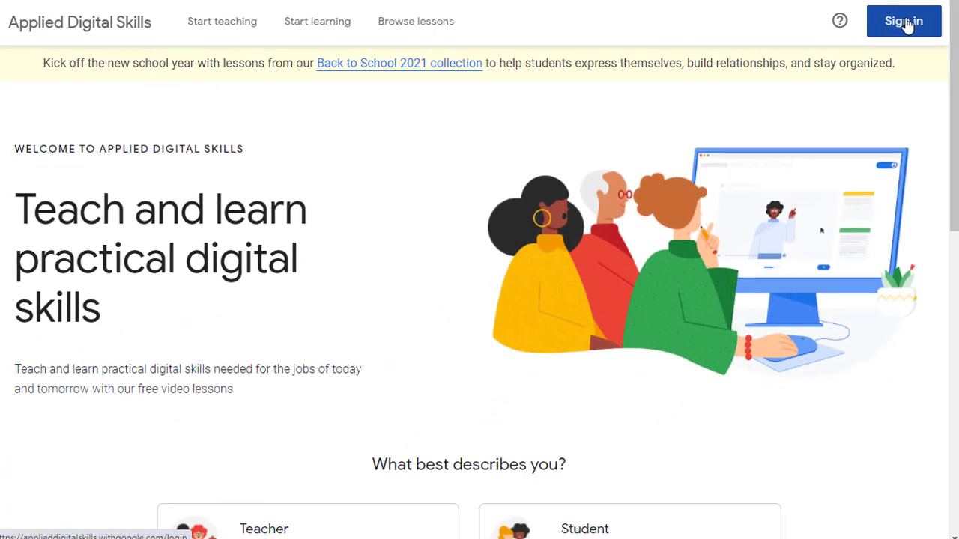
# Sign in, pick the teacher account type, and answer the sign-up form questions.
pyautogui.click(907, 23)
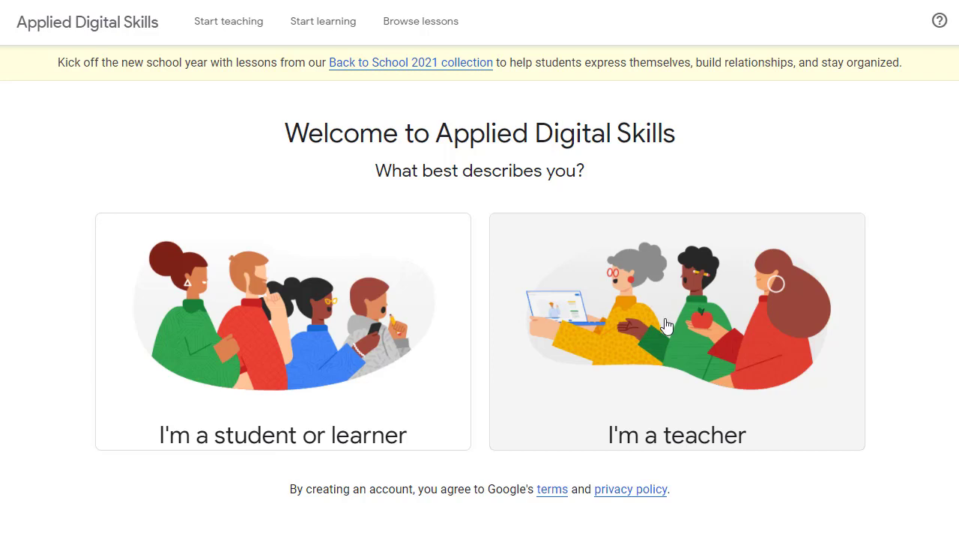
pyautogui.click(669, 365)
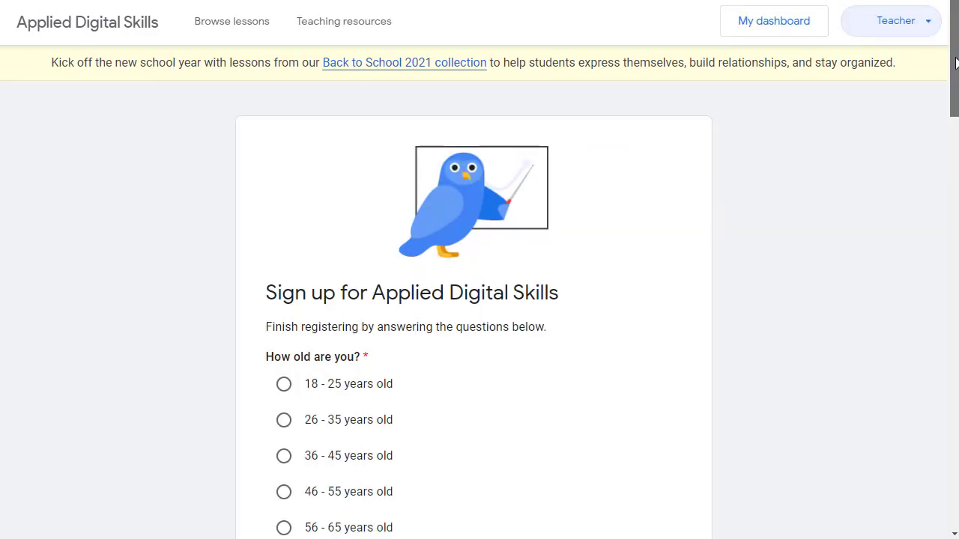
pyautogui.scroll(-4, 955, 63)
pyautogui.moveTo(954, 155); pyautogui.dragTo(929, 452)
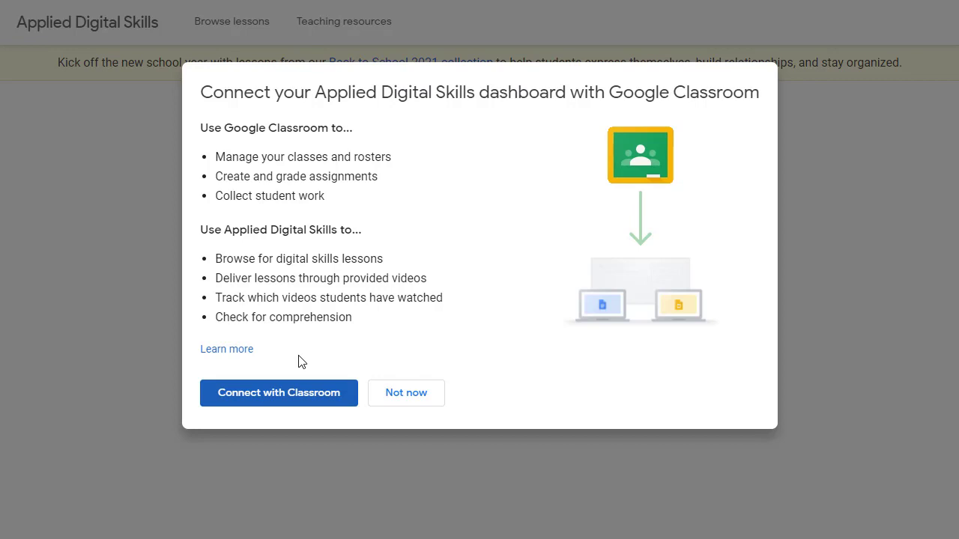
pyautogui.click(278, 394)
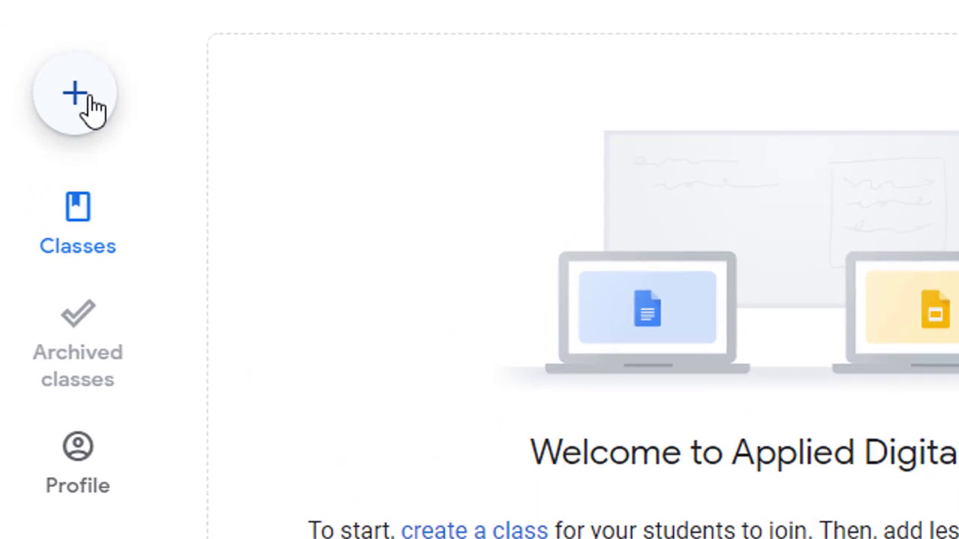
# Use the dashboard's + button to show the Create a class and Join a class options.
pyautogui.click(93, 107)
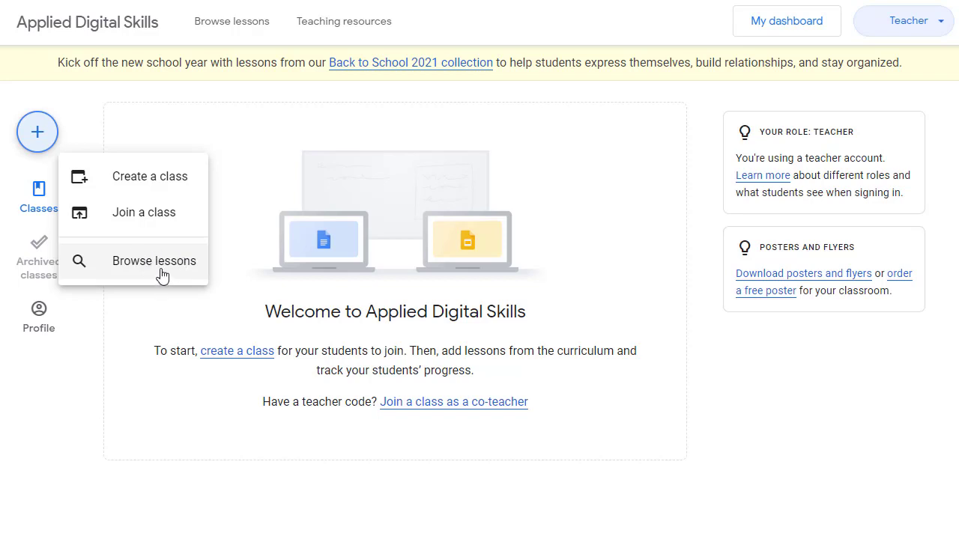
# Open Browse lessons and scroll through the collections and lessons, then return to the top.
pyautogui.click(241, 30)
pyautogui.scroll(-6, 950, 500)
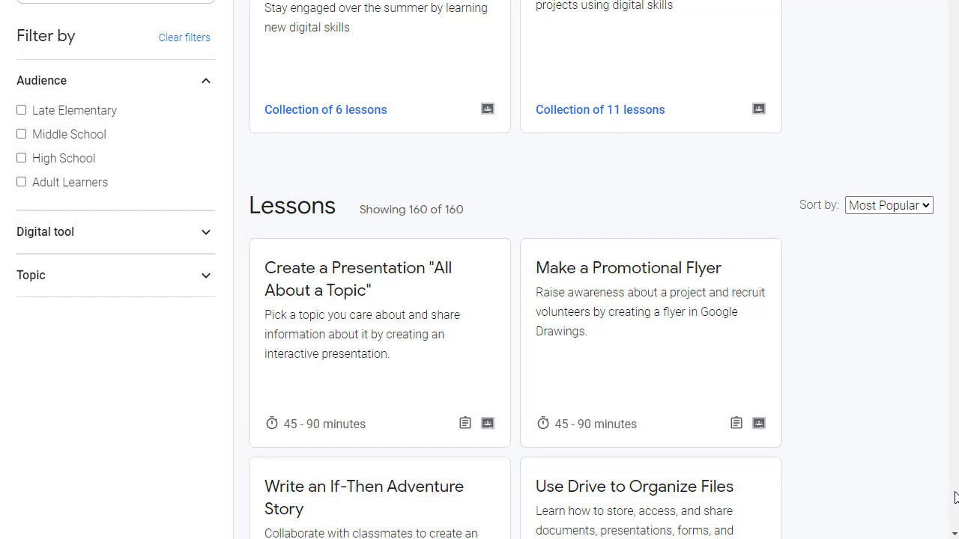
pyautogui.scroll(-20, 955, 498)
pyautogui.scroll(-20, 956, 498)
pyautogui.press('Home')
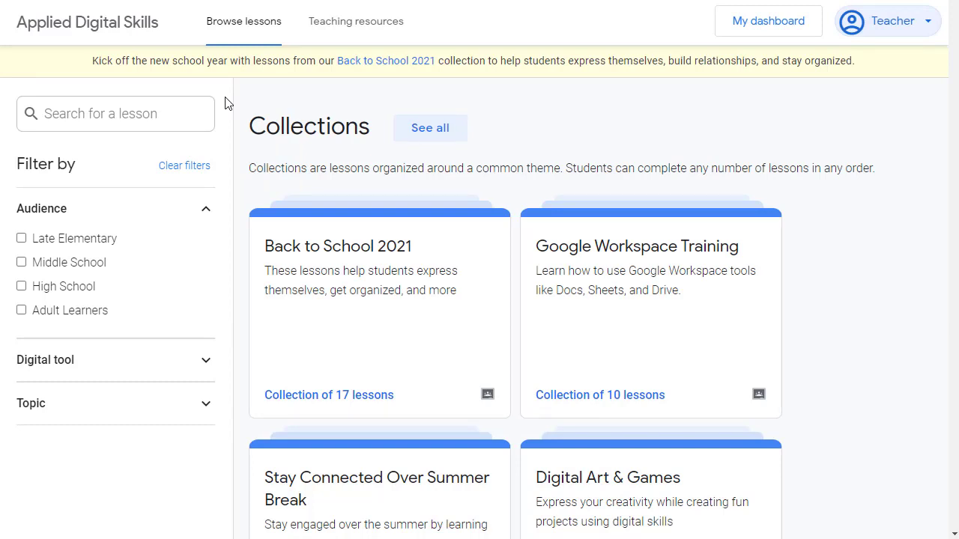
# Review the Audience, Digital tool and Topic filters, collapsing and expanding each in turn.
pyautogui.click(125, 116)
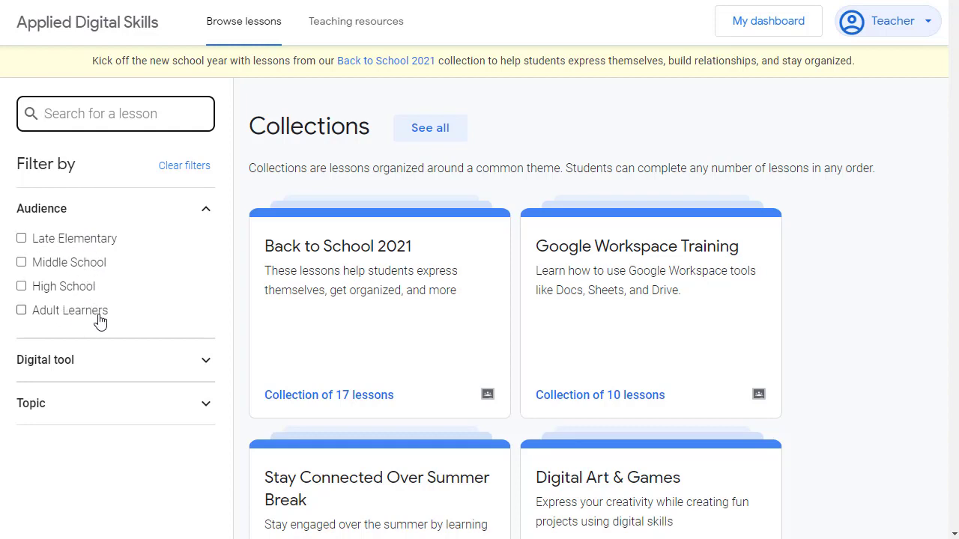
pyautogui.click(205, 209)
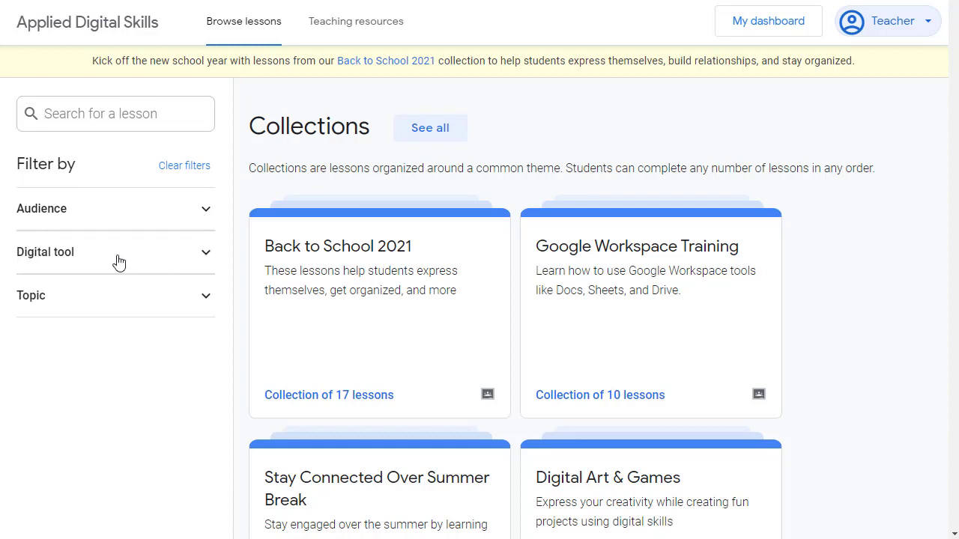
pyautogui.click(207, 254)
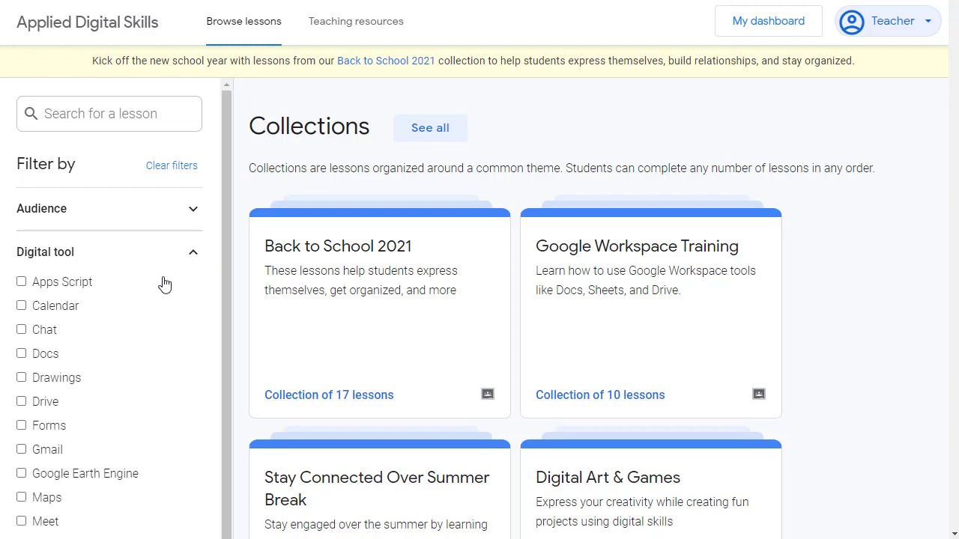
pyautogui.scroll(-1, 150, 300)
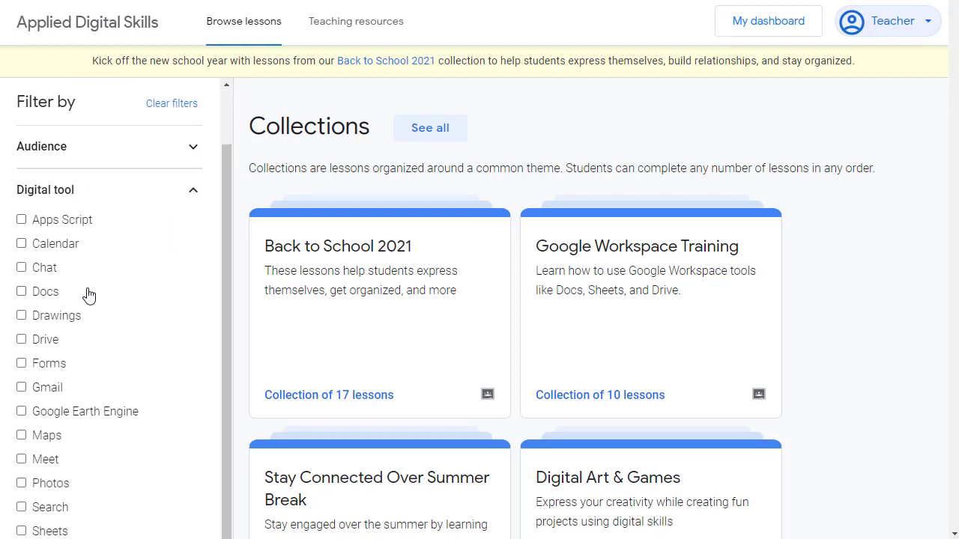
pyautogui.scroll(-2, 88, 295)
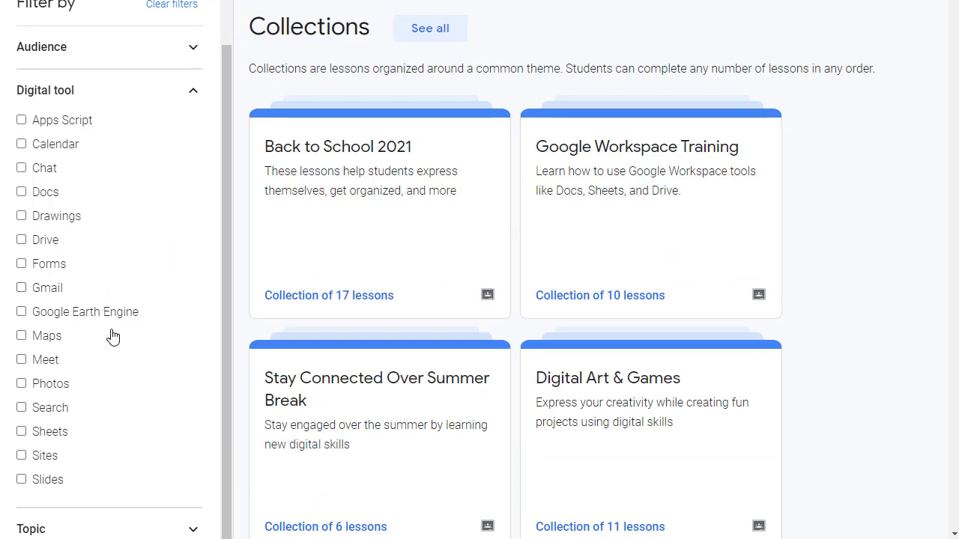
pyautogui.scroll(-2, 112, 337)
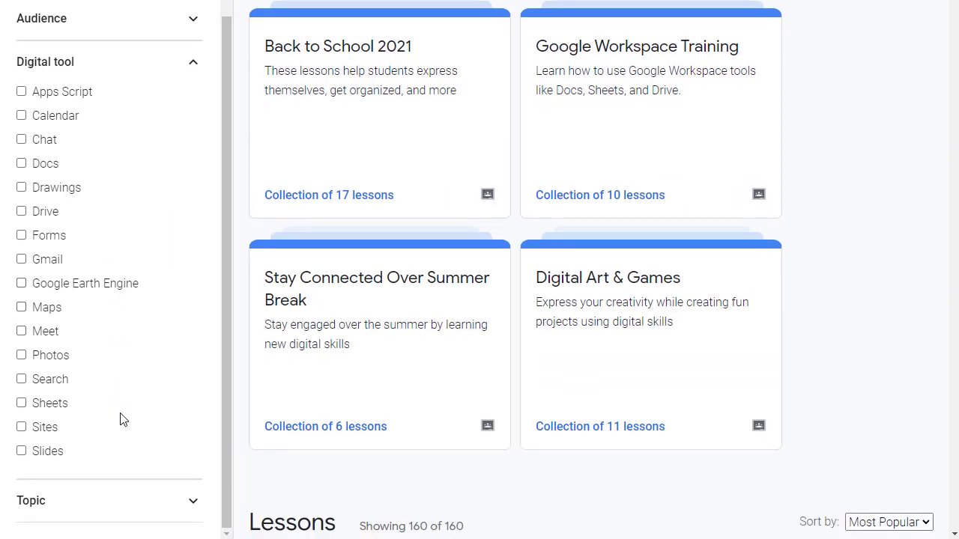
pyautogui.click(193, 61)
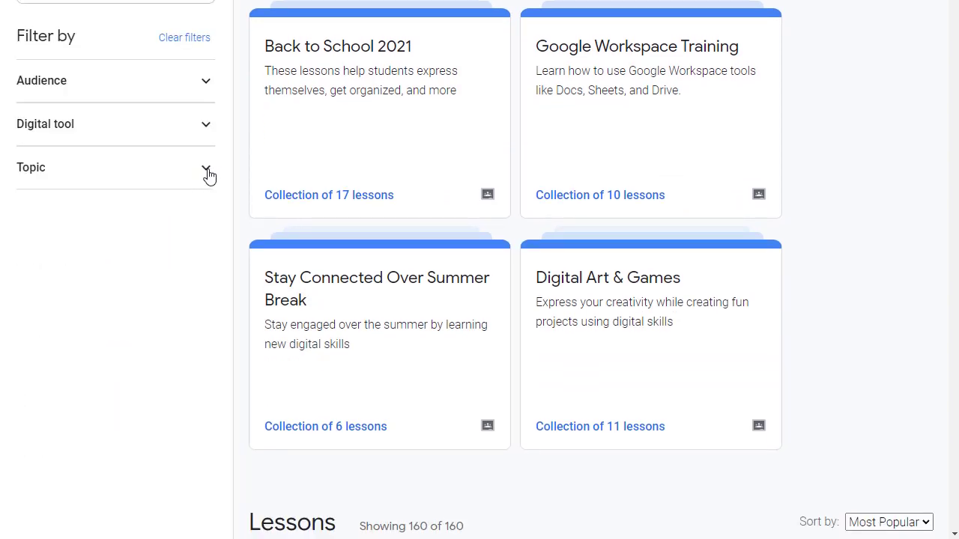
pyautogui.click(207, 173)
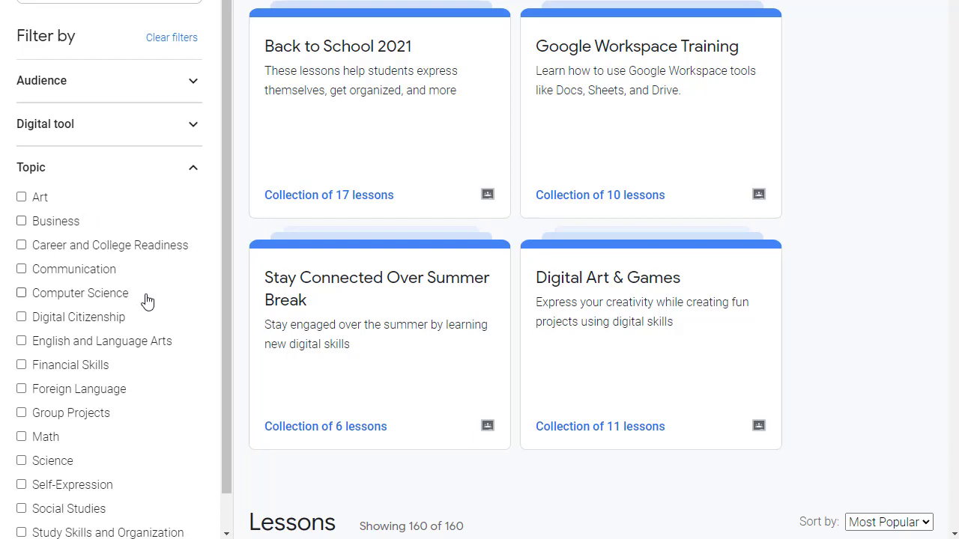
pyautogui.scroll(-1, 150, 308)
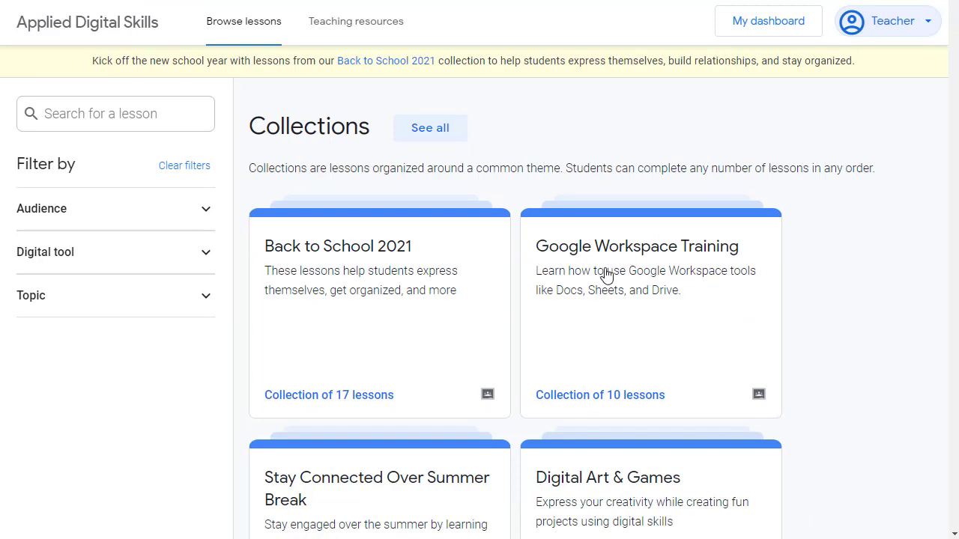
pyautogui.click(642, 327)
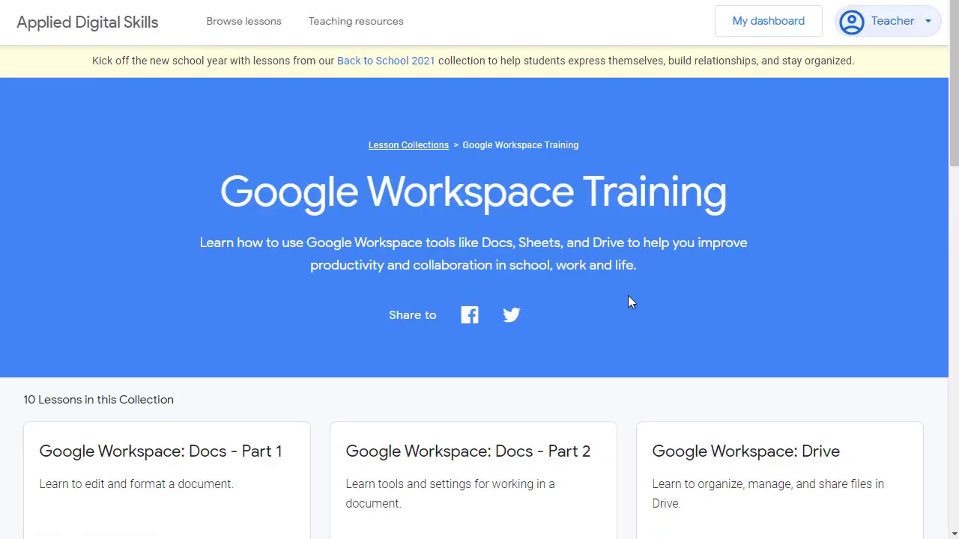
pyautogui.scroll(-5, 629, 296)
pyautogui.scroll(-4, 628, 300)
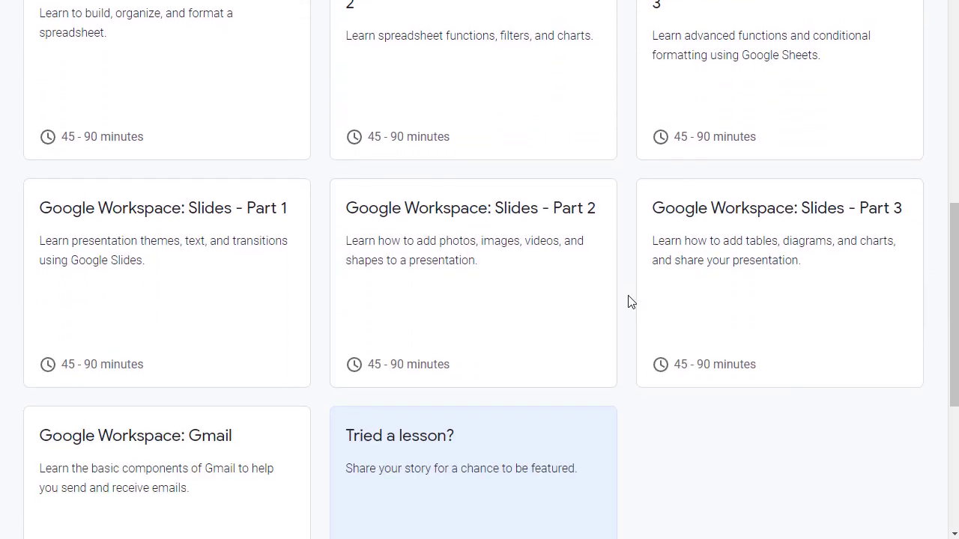
pyautogui.scroll(-4, 629, 302)
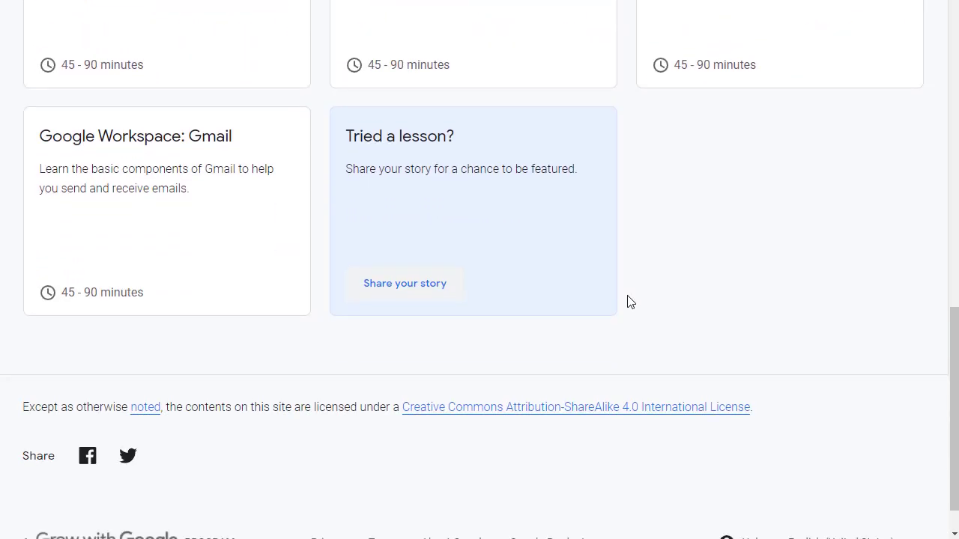
pyautogui.hotkey('alt', 'Left')
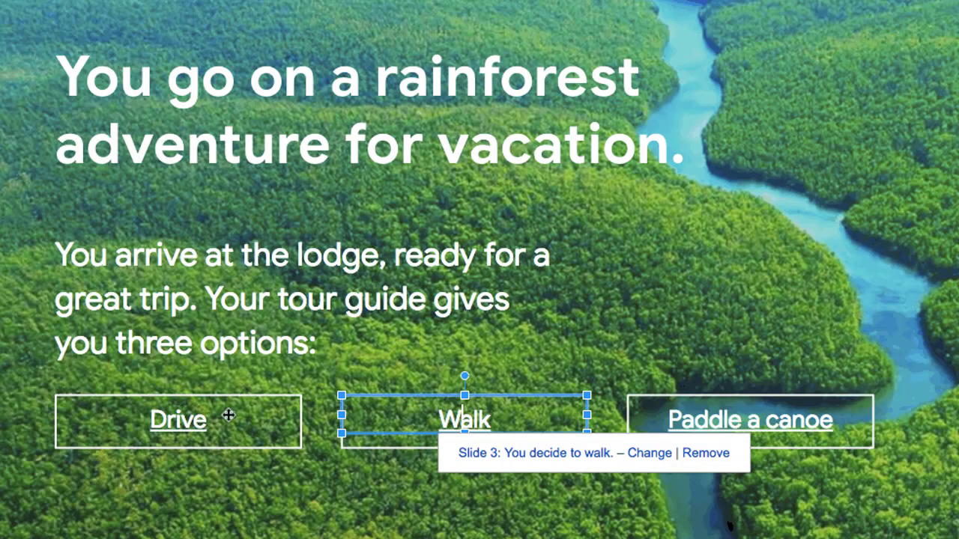
pyautogui.click(195, 416)
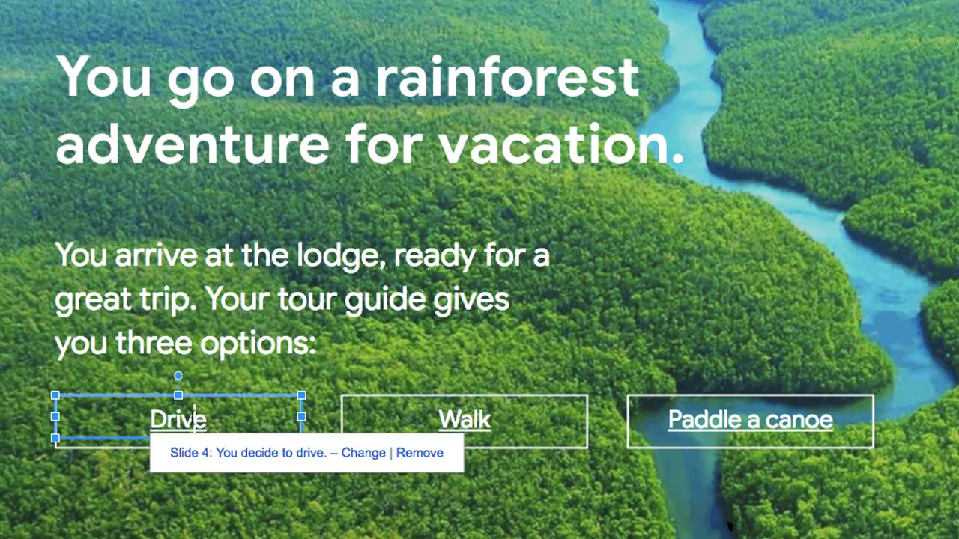
# Choose the loud-noise story option, then fill the resume SKILLS with 'cheerful, takes good photos, cares about the community, works hard/does'.
pyautogui.click(266, 456)
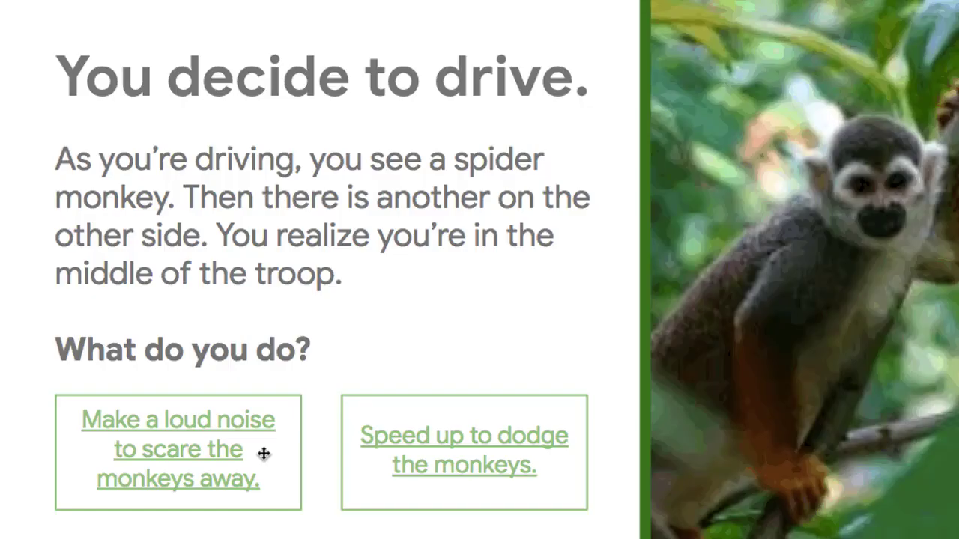
pyautogui.click(150, 418)
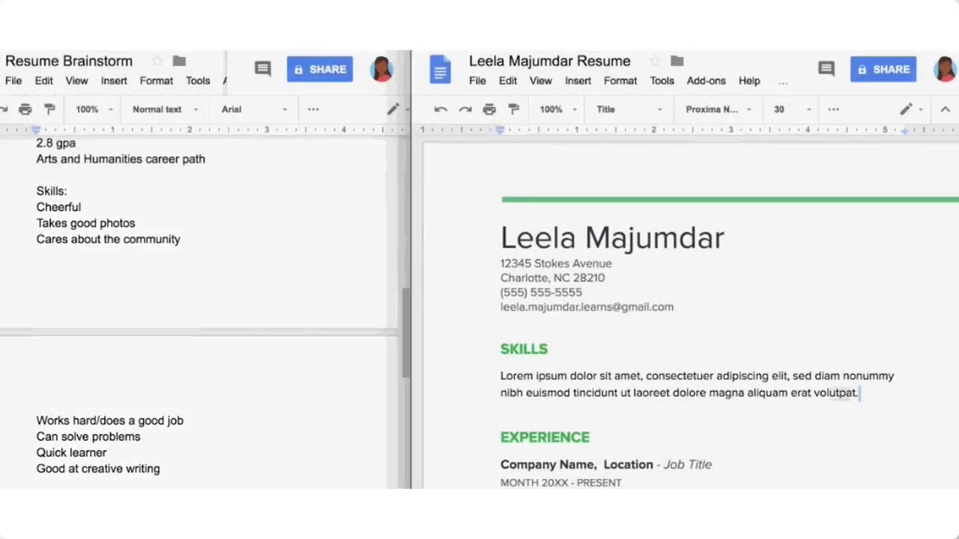
pyautogui.moveTo(859, 394); pyautogui.dragTo(501, 376)
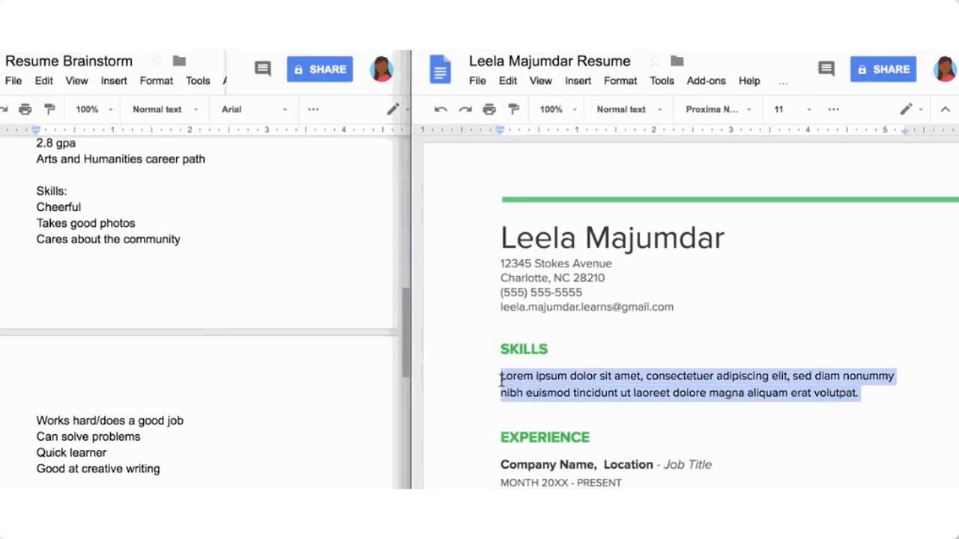
pyautogui.write('cheerful, takes good p')
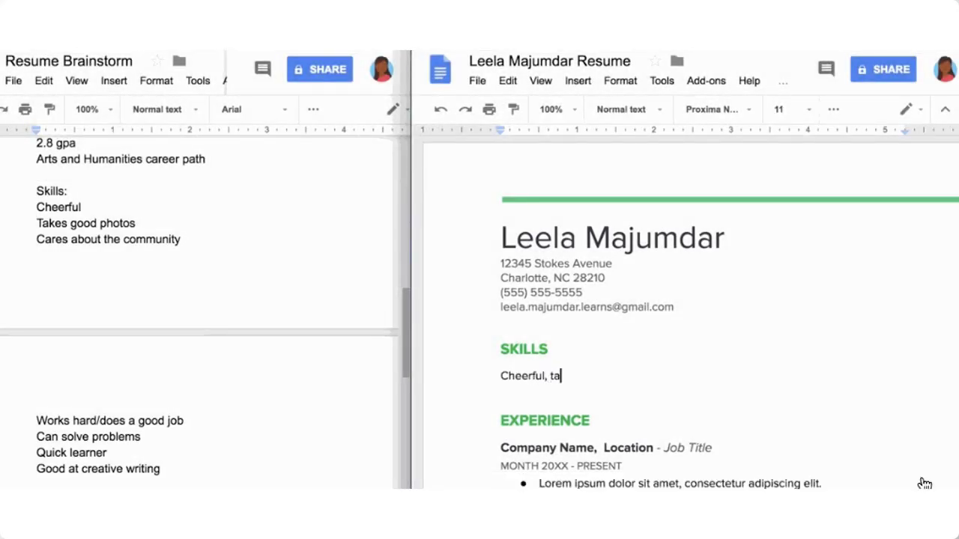
pyautogui.write('hto')
pyautogui.press('BackSpace')
pyautogui.press('BackSpace')
pyautogui.write('otos')
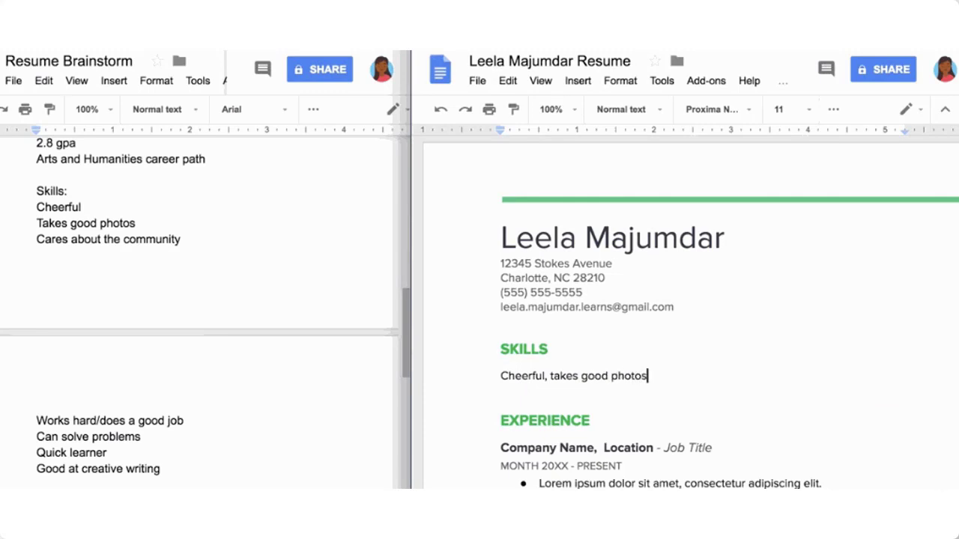
pyautogui.write(', cares about the community, ')
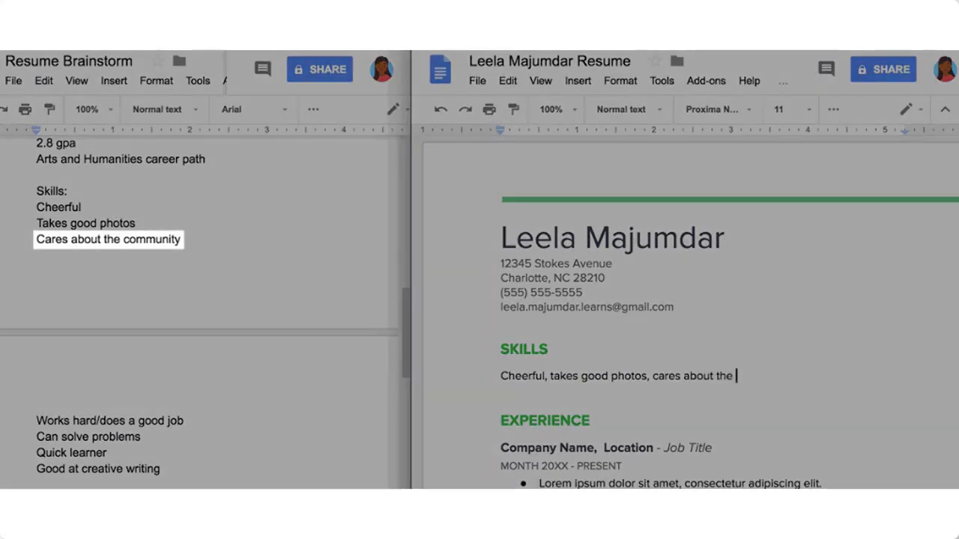
pyautogui.write('works hard/does')
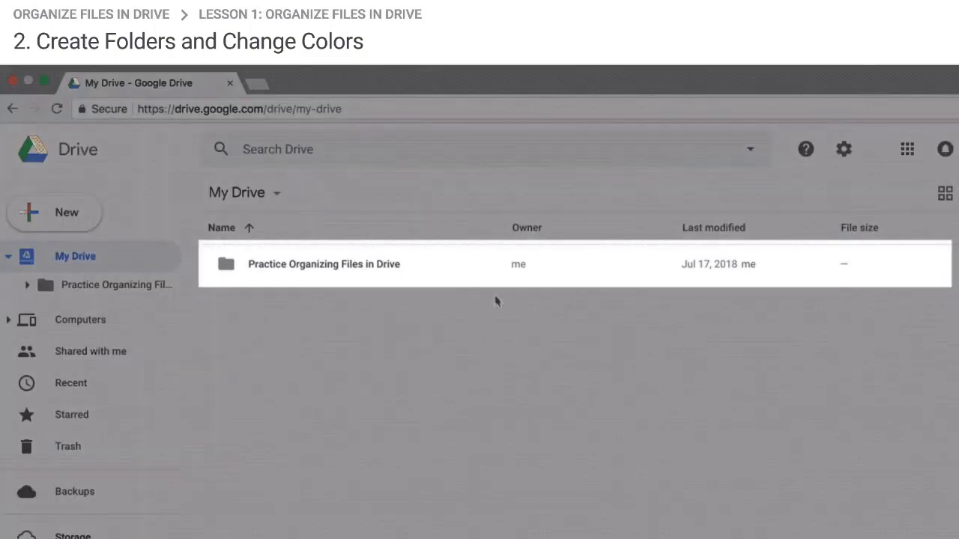
# Open the Practice Organizing Files in Drive folder and scroll through its contents.
pyautogui.click(485, 268)
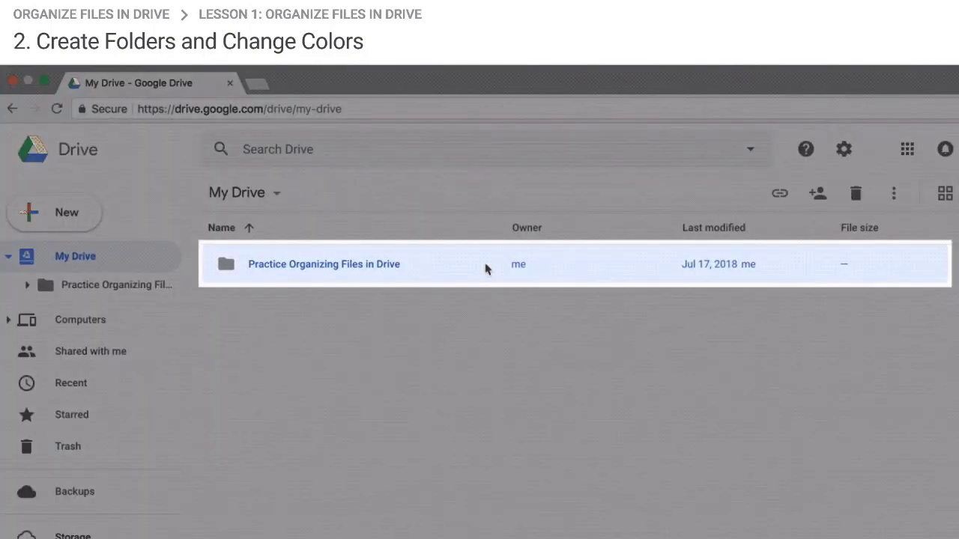
pyautogui.doubleClick(486, 268)
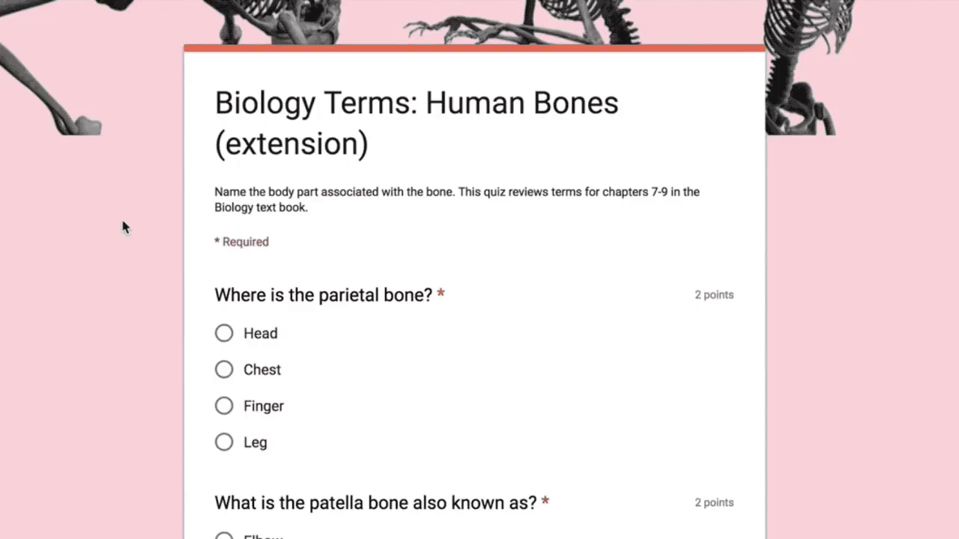
pyautogui.scroll(-4, 123, 227)
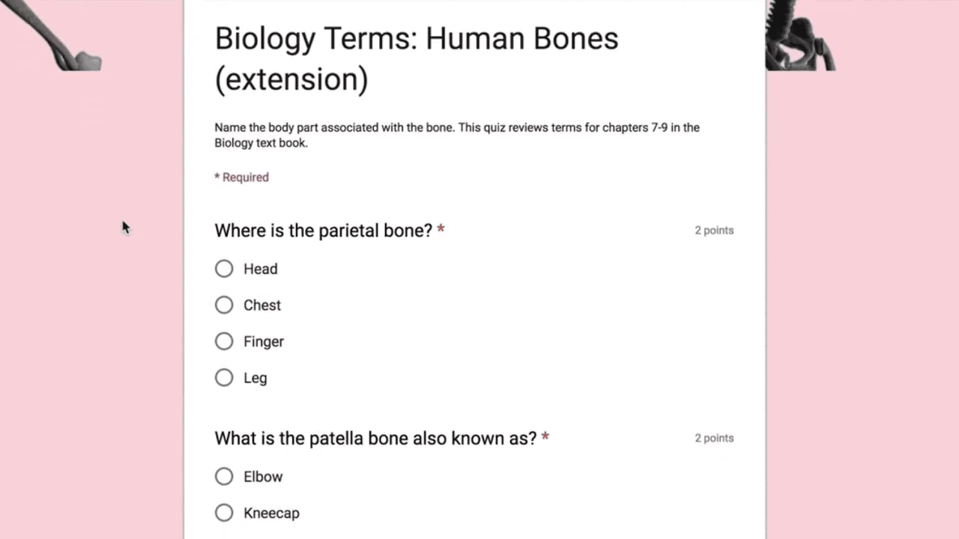
pyautogui.scroll(-4, 123, 227)
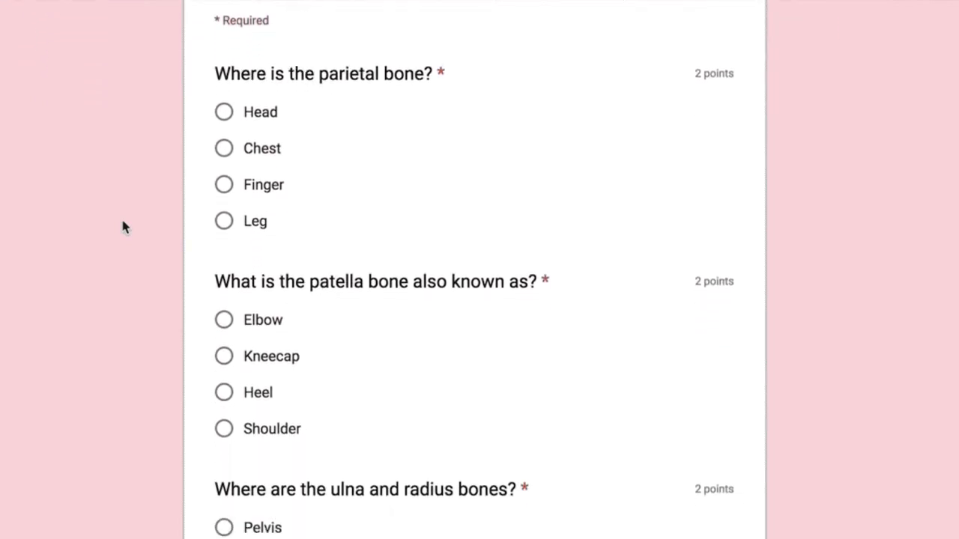
pyautogui.scroll(-5, 124, 227)
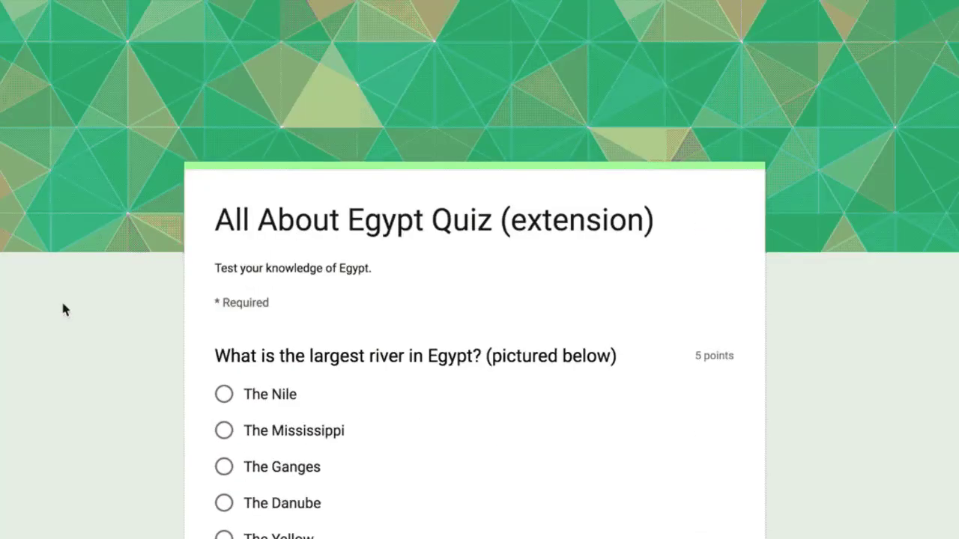
pyautogui.scroll(-5, 62, 307)
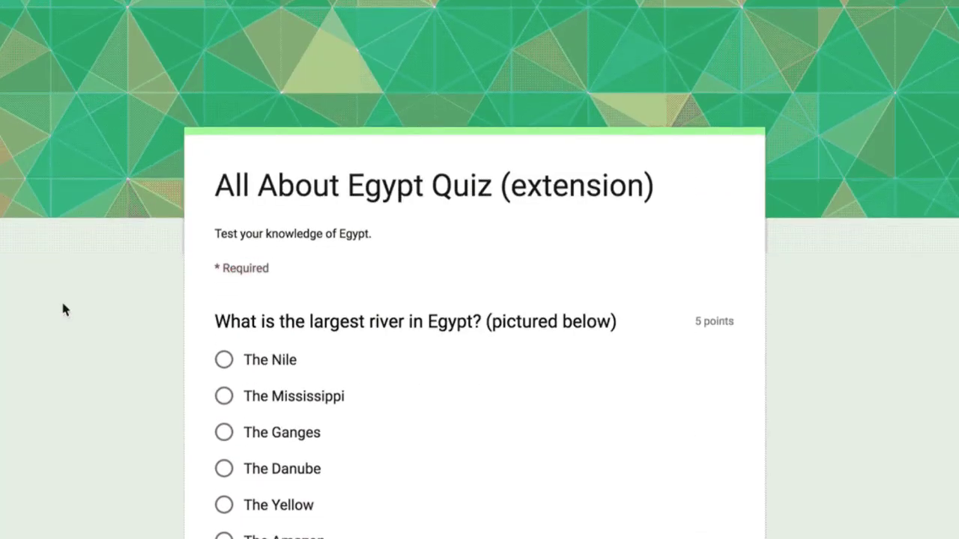
pyautogui.scroll(-3, 63, 309)
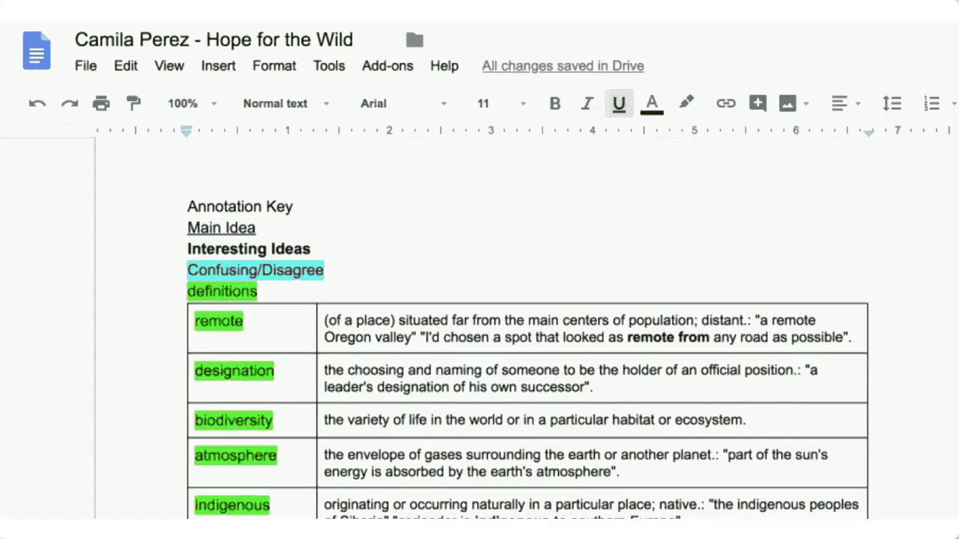
pyautogui.scroll(-5, 527, 330)
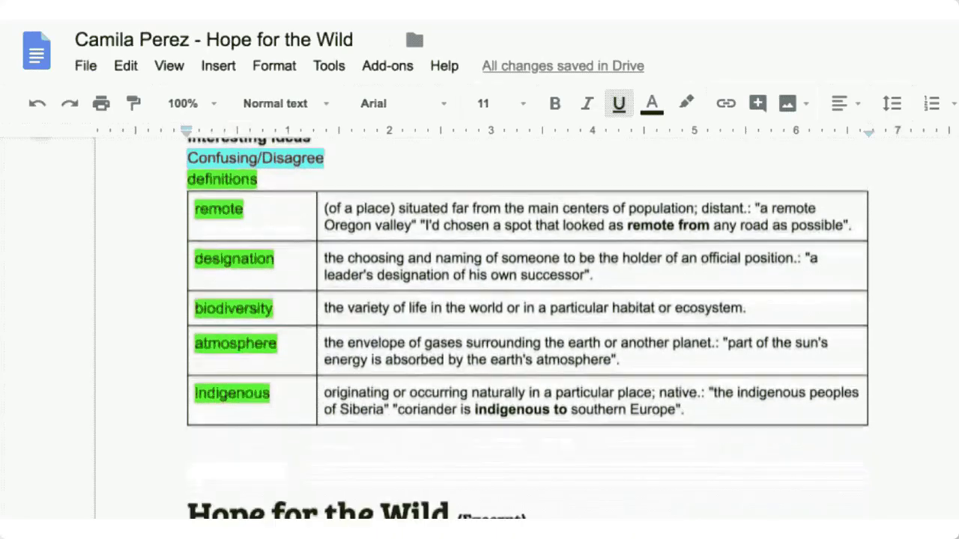
pyautogui.scroll(-3, 527, 330)
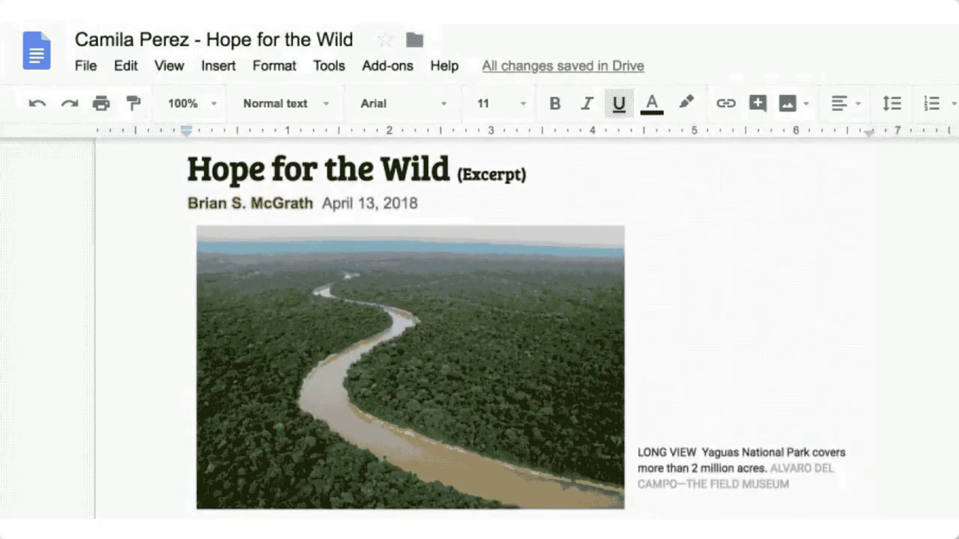
pyautogui.scroll(-10, 528, 329)
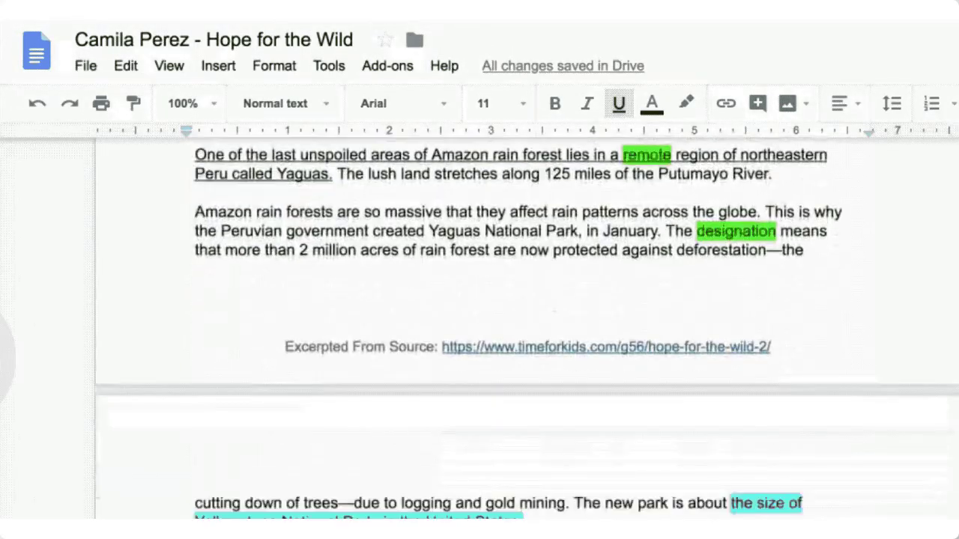
pyautogui.scroll(-6, 527, 330)
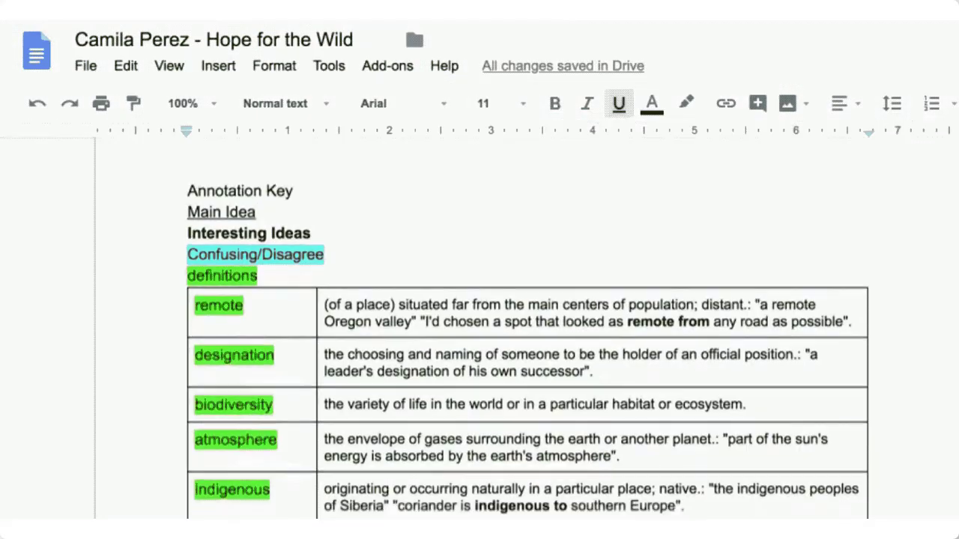
pyautogui.scroll(-8, 527, 329)
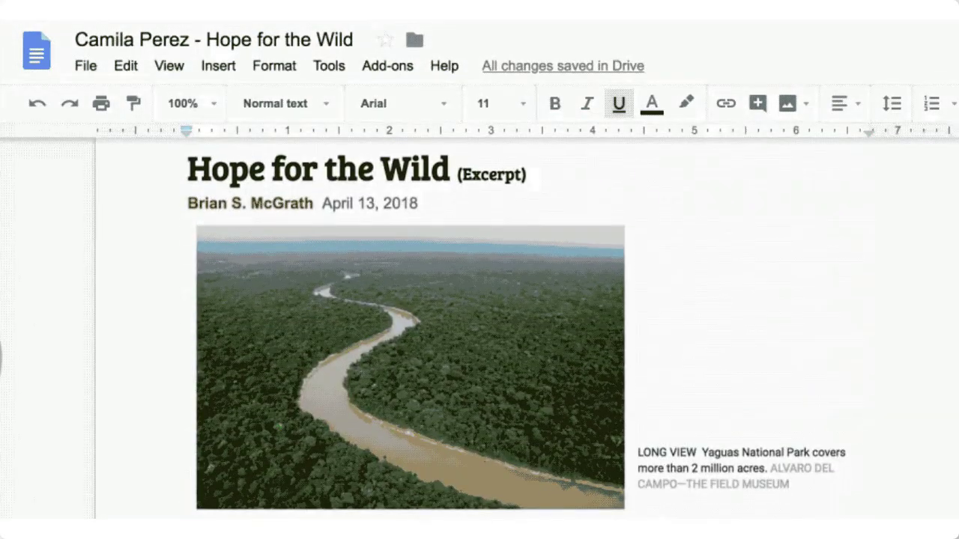
pyautogui.scroll(-3, 528, 329)
pyautogui.scroll(-10, 527, 330)
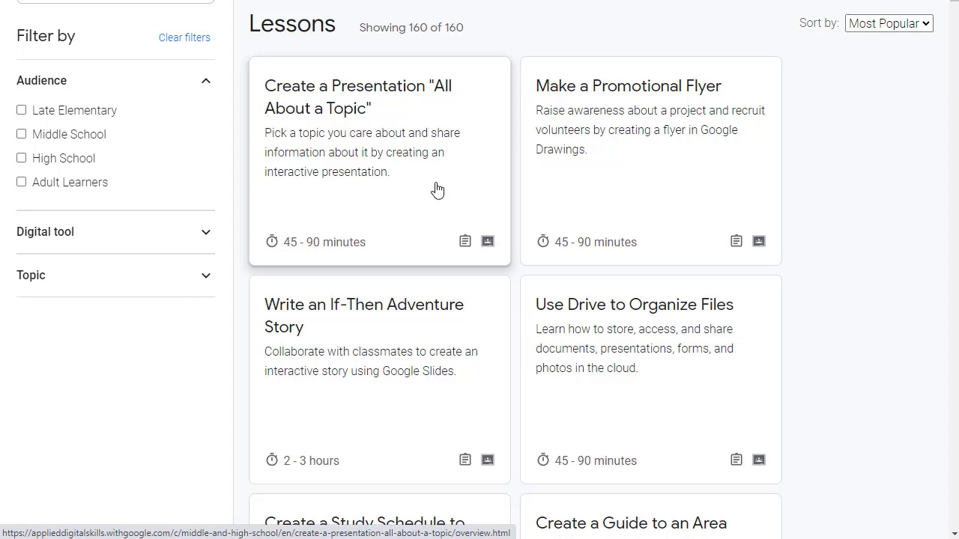
# Open the Create a Presentation "All About a Topic" lesson and scroll through its eight activities.
pyautogui.click(438, 186)
pyautogui.scroll(-3, 385, 198)
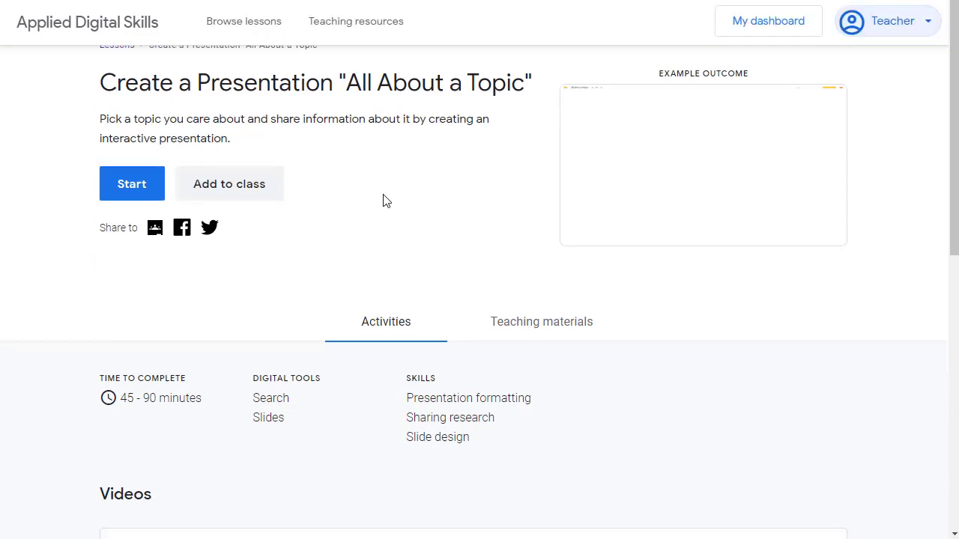
pyautogui.scroll(-5, 384, 200)
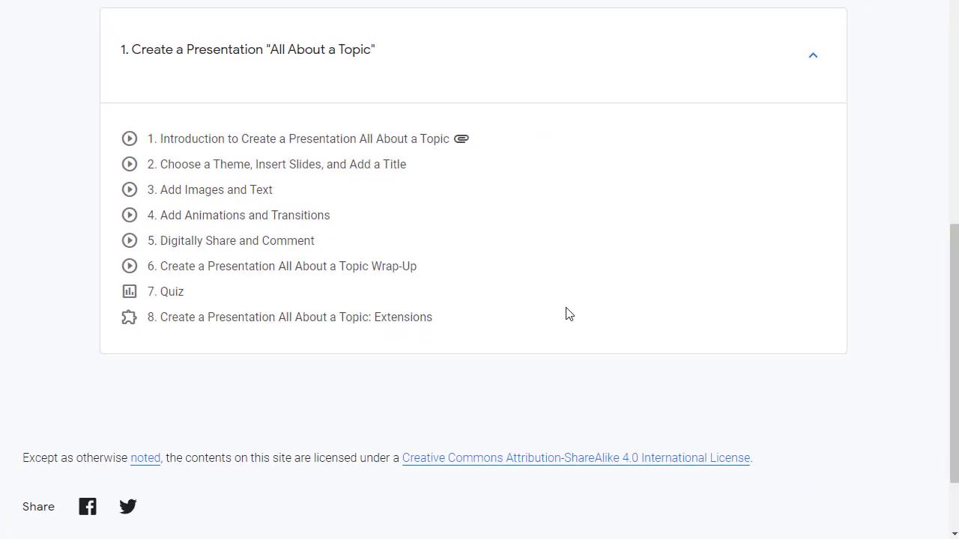
pyautogui.scroll(8, 421, 248)
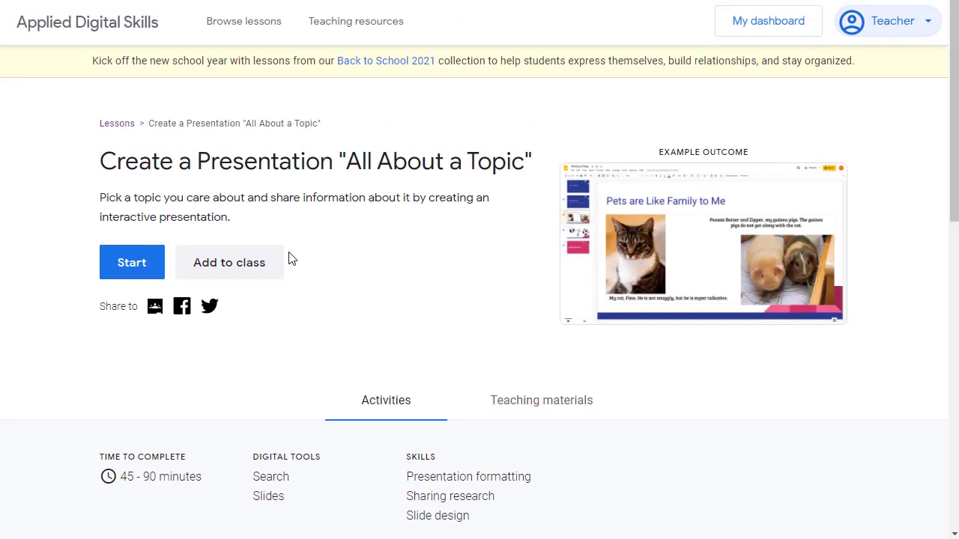
pyautogui.click(133, 265)
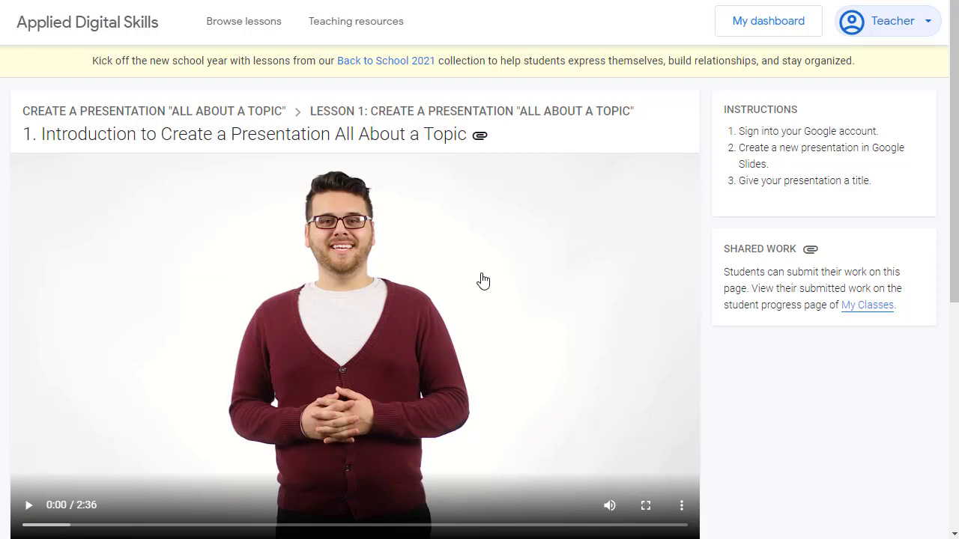
pyautogui.scroll(-5, 482, 276)
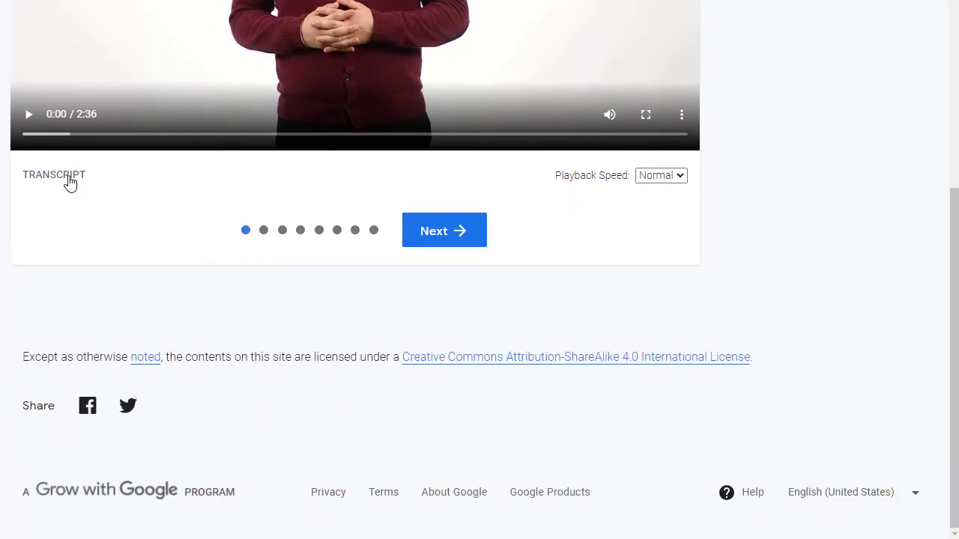
pyautogui.click(70, 183)
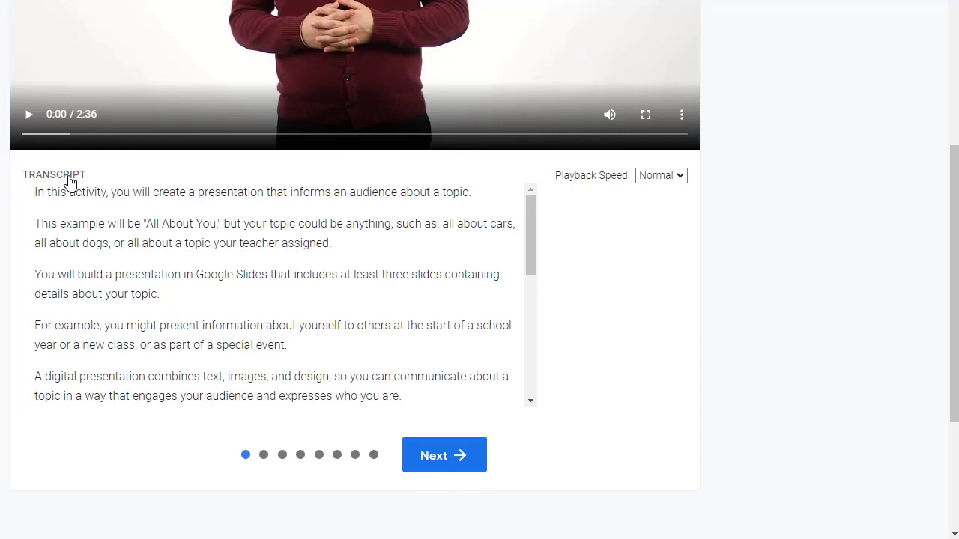
pyautogui.click(70, 183)
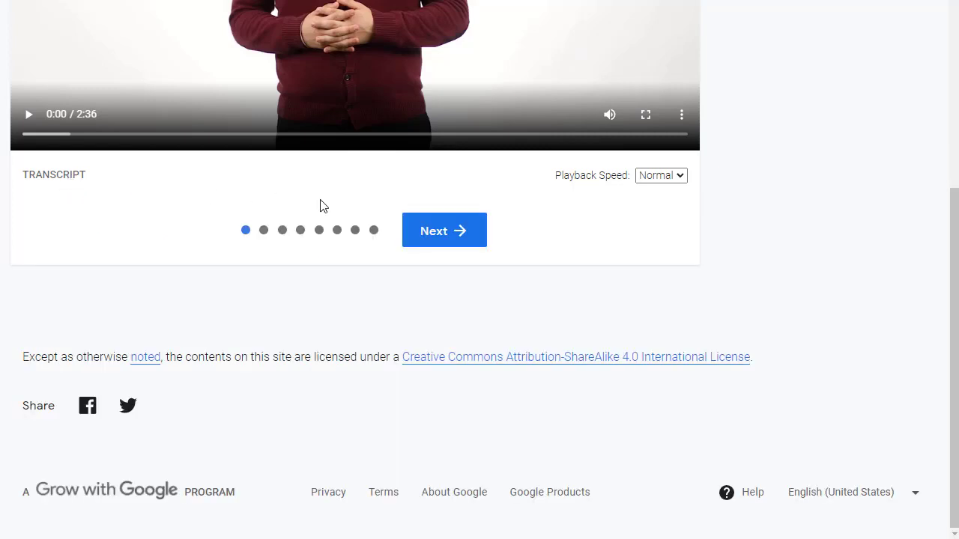
pyautogui.click(661, 180)
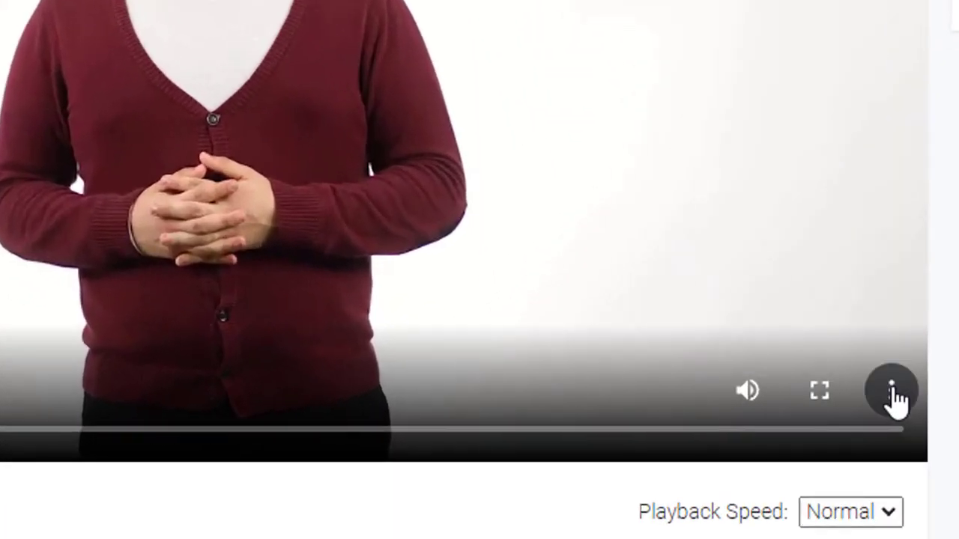
pyautogui.click(894, 398)
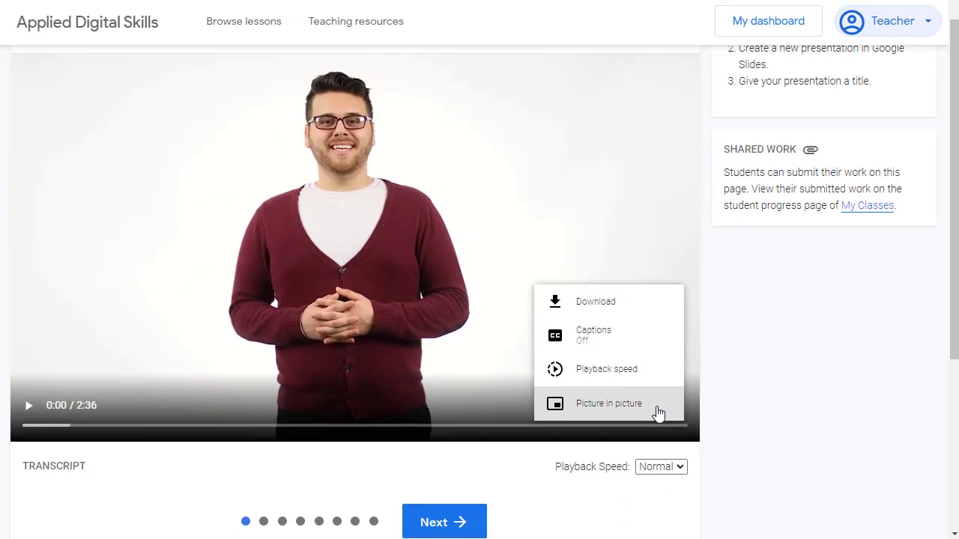
pyautogui.scroll(2, 872, 176)
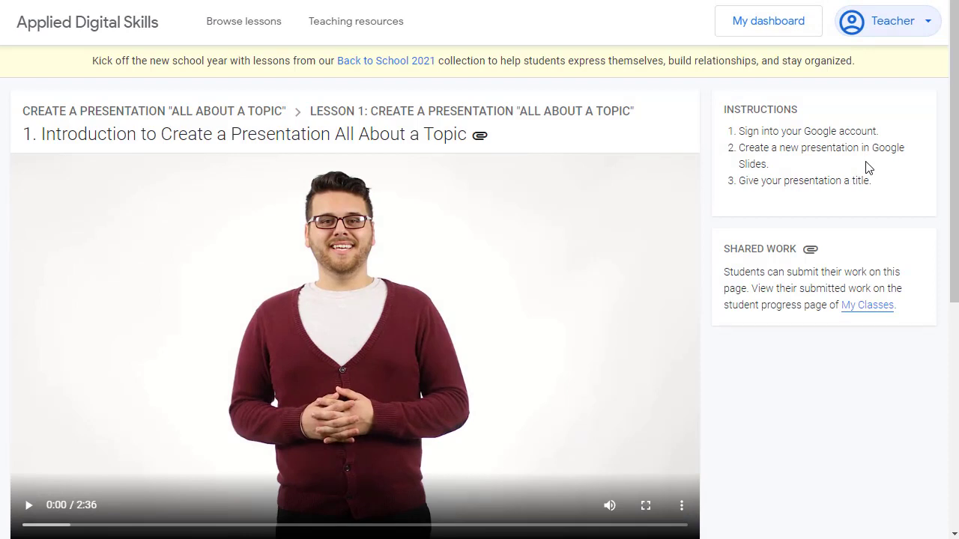
pyautogui.scroll(-3, 557, 422)
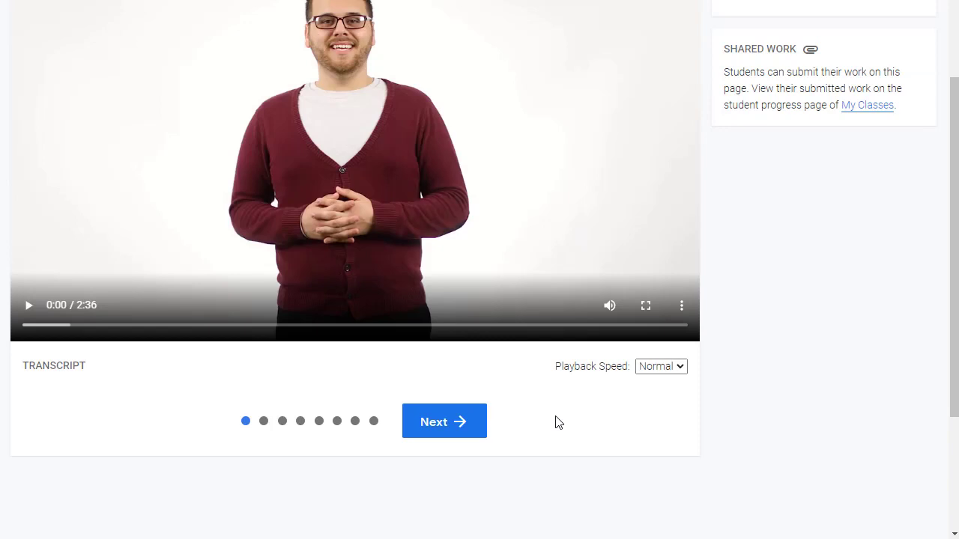
# Move past the introduction lesson with Next.
pyautogui.click(412, 421)
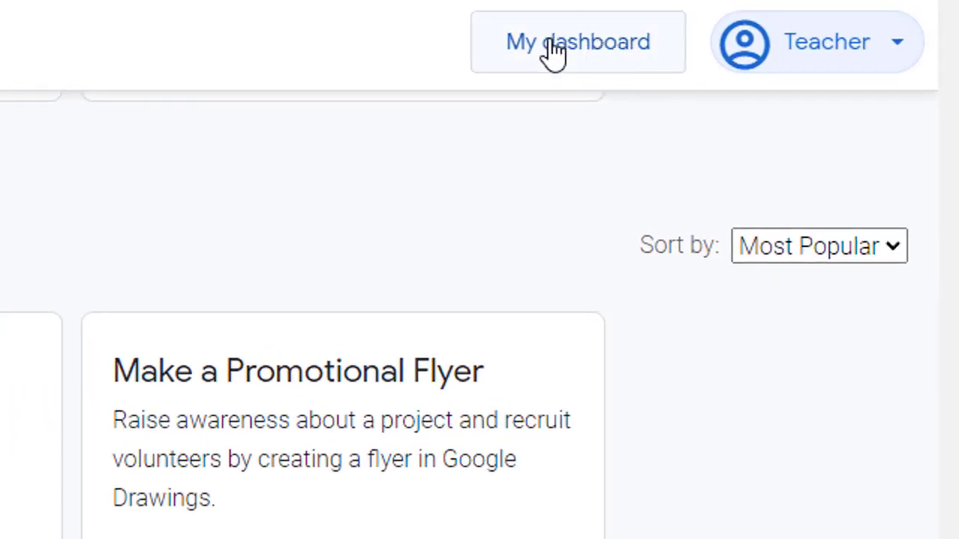
# Start a new class from the dashboard, ticking Demo Class 2 and Middle or high school, without Google Classroom.
pyautogui.click(588, 66)
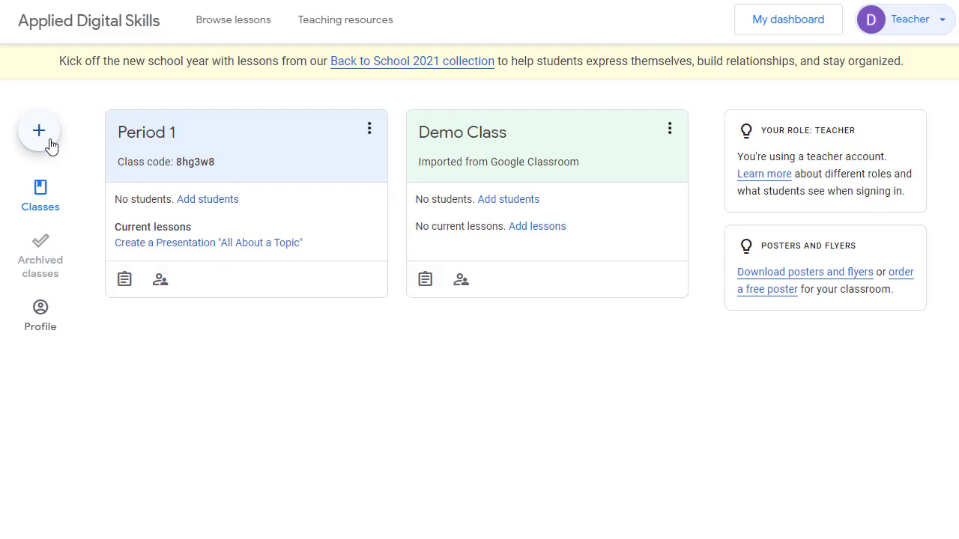
pyautogui.click(48, 141)
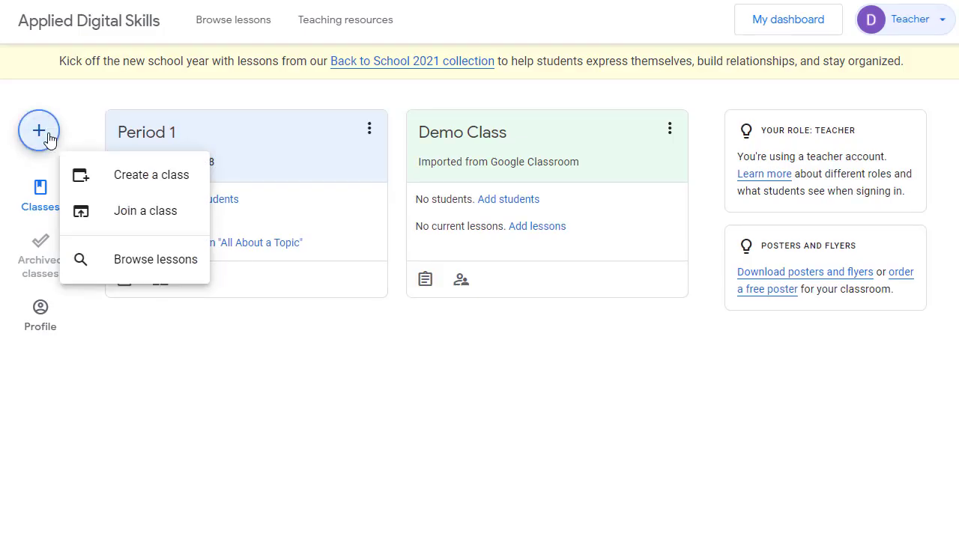
pyautogui.click(147, 179)
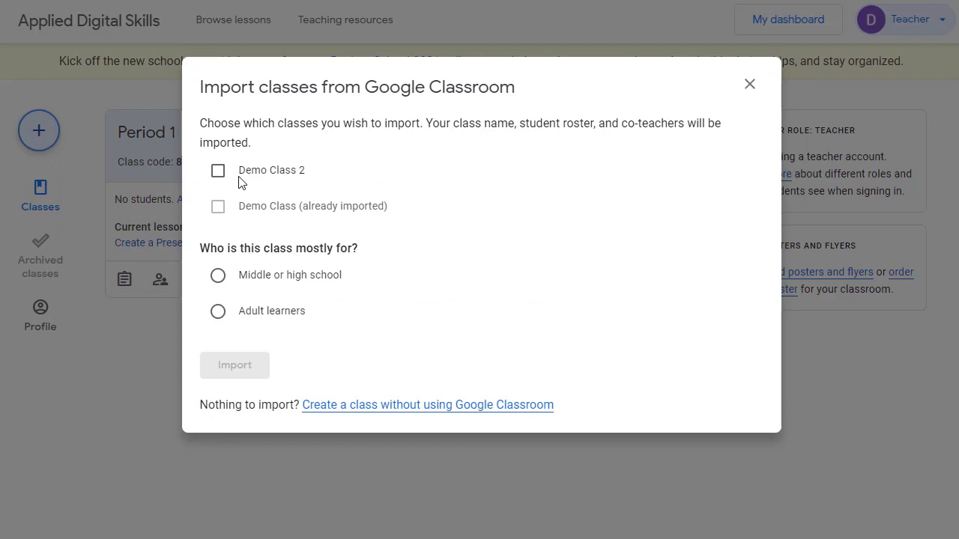
pyautogui.click(218, 179)
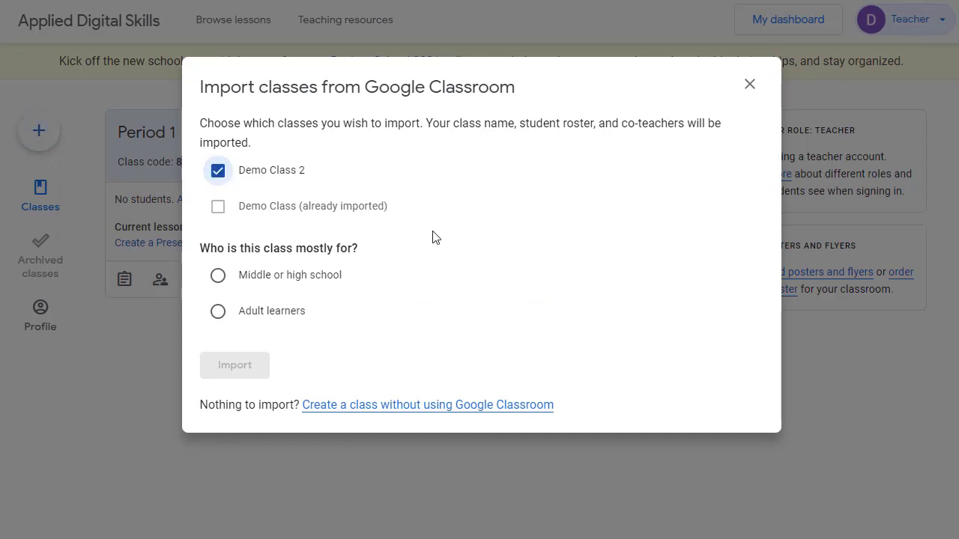
pyautogui.click(216, 275)
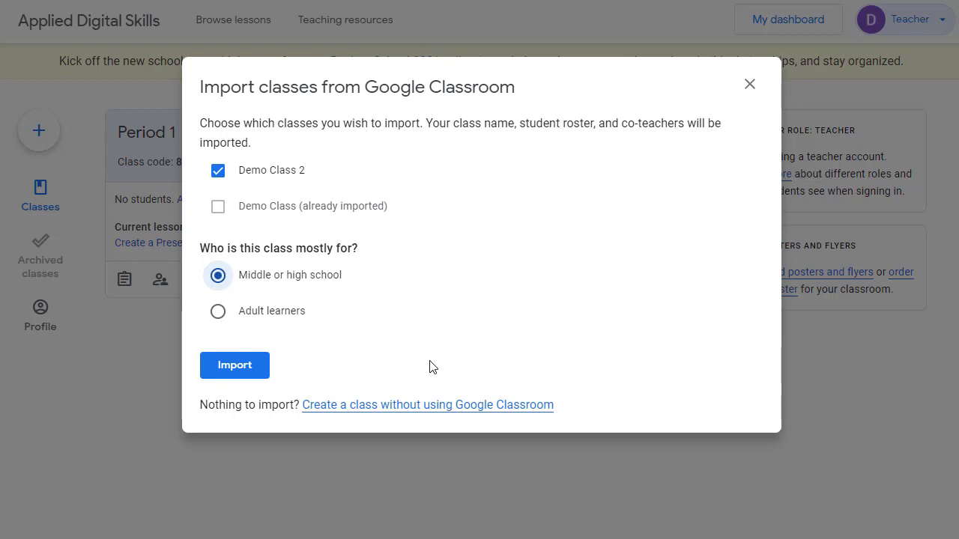
pyautogui.click(415, 408)
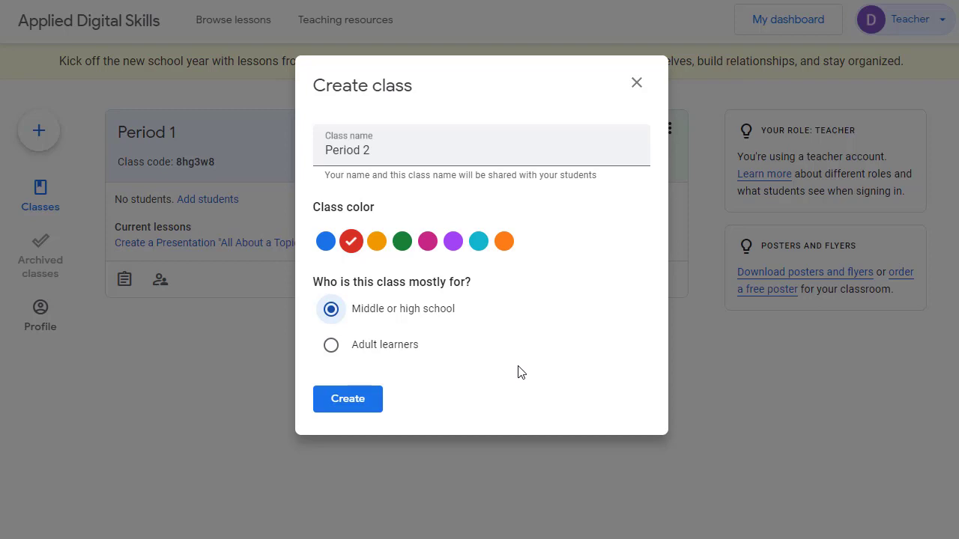
# Confirm the Create class form so Period 2 appears with its own class code.
pyautogui.click(372, 403)
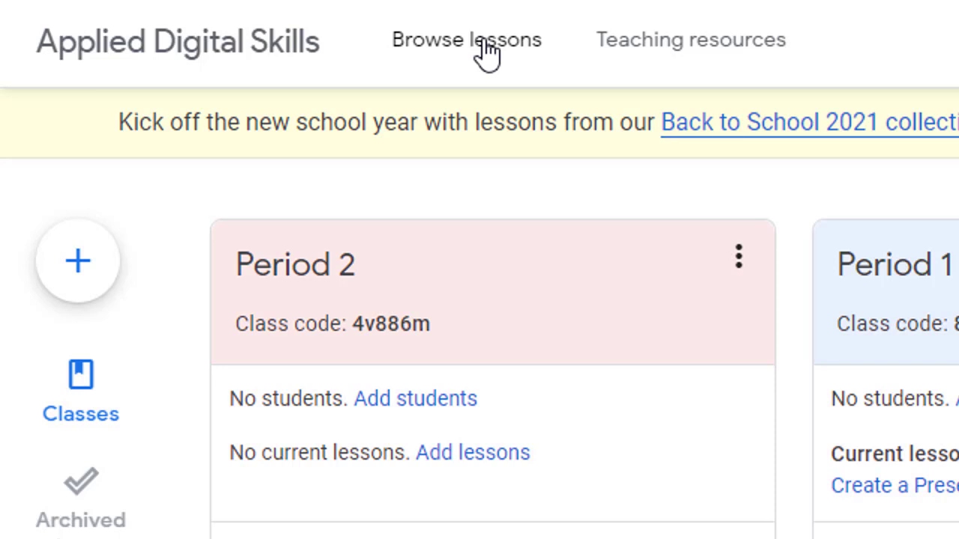
# Add the Make a Promotional Flyer lesson to Period 2, then open that class's details.
pyautogui.click(486, 52)
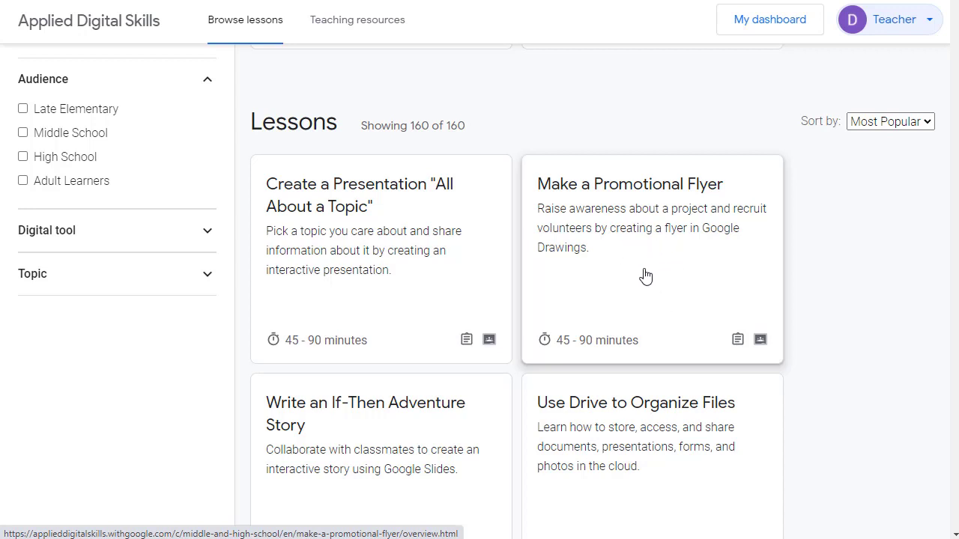
pyautogui.click(659, 271)
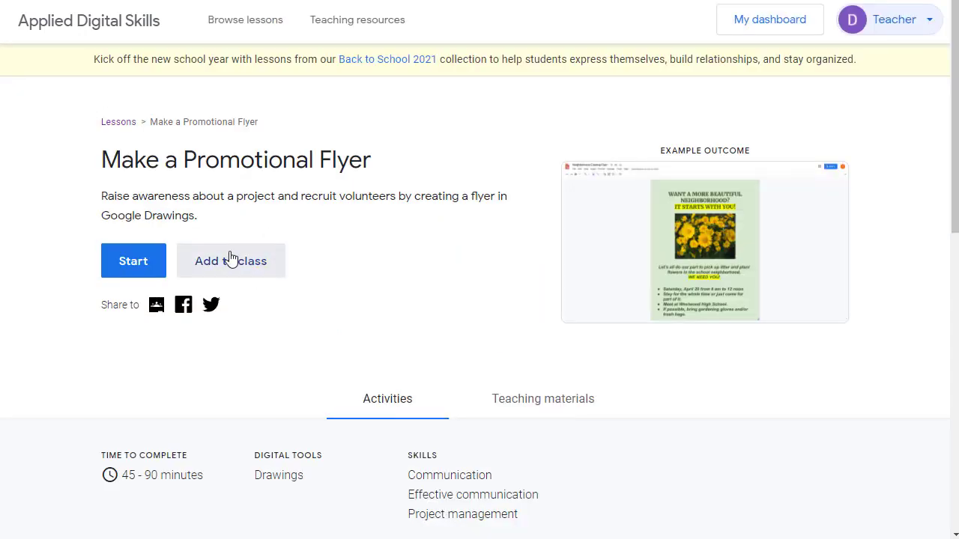
pyautogui.click(245, 269)
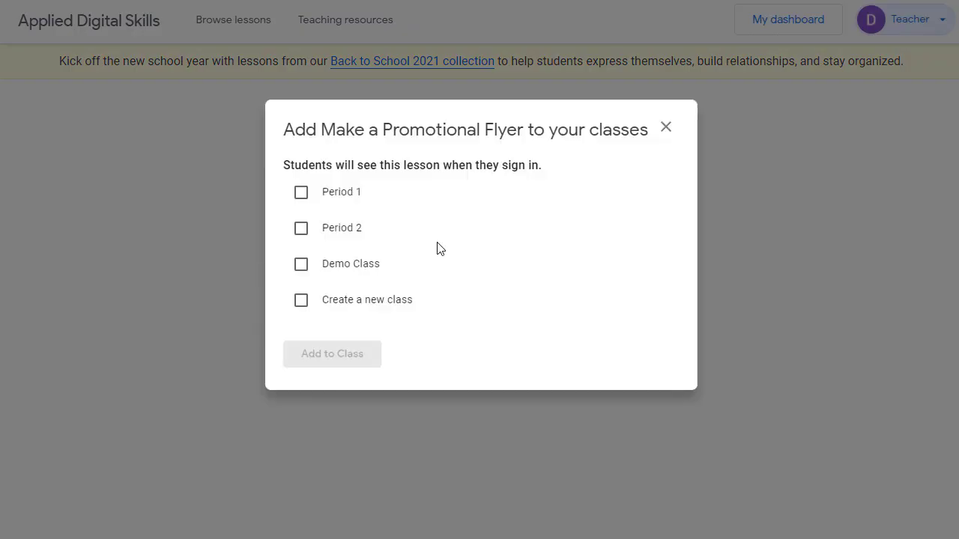
pyautogui.click(303, 232)
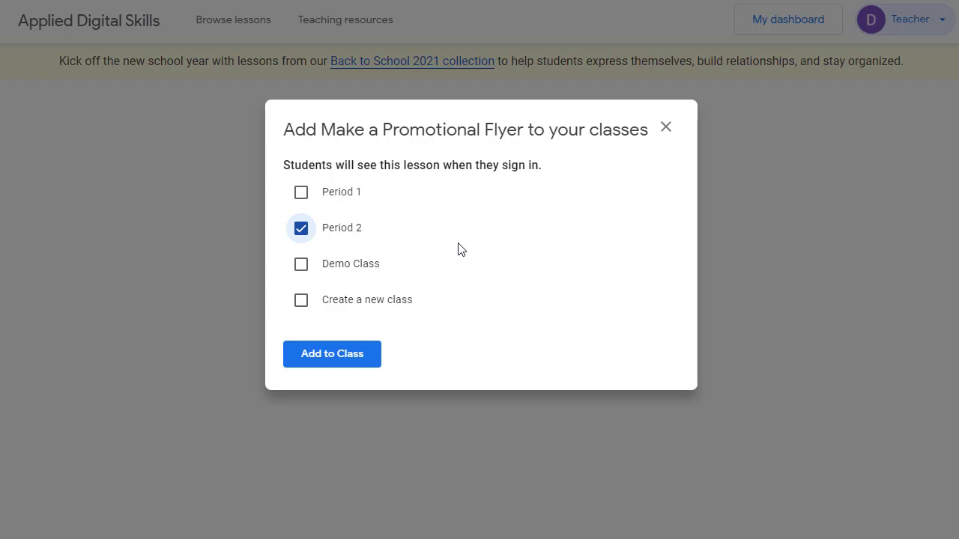
pyautogui.click(350, 354)
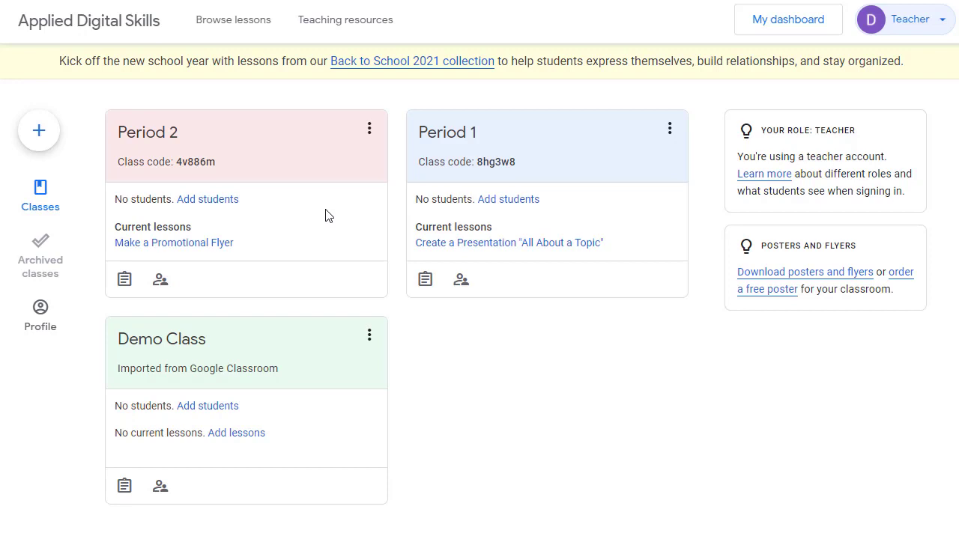
pyautogui.click(238, 138)
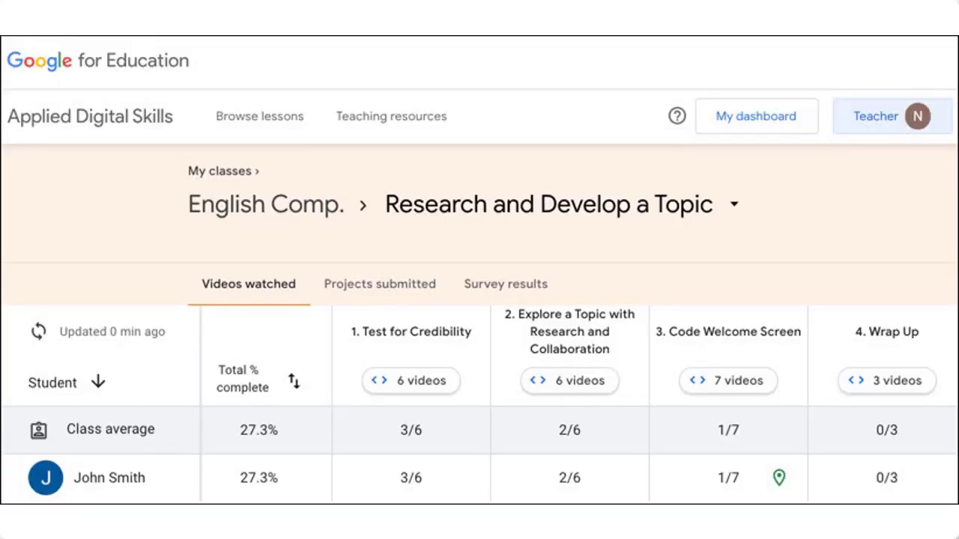